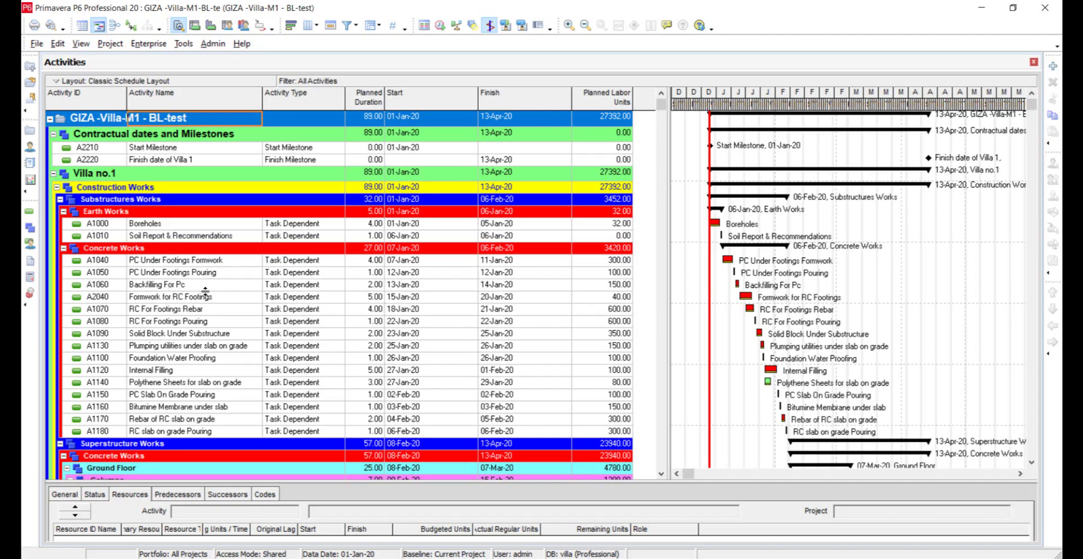
Copy all P6 activities into Sheet2, then switch to the empty sheet1
key("ctrl+a")
key("ctrl+c")
key("alt+Tab")
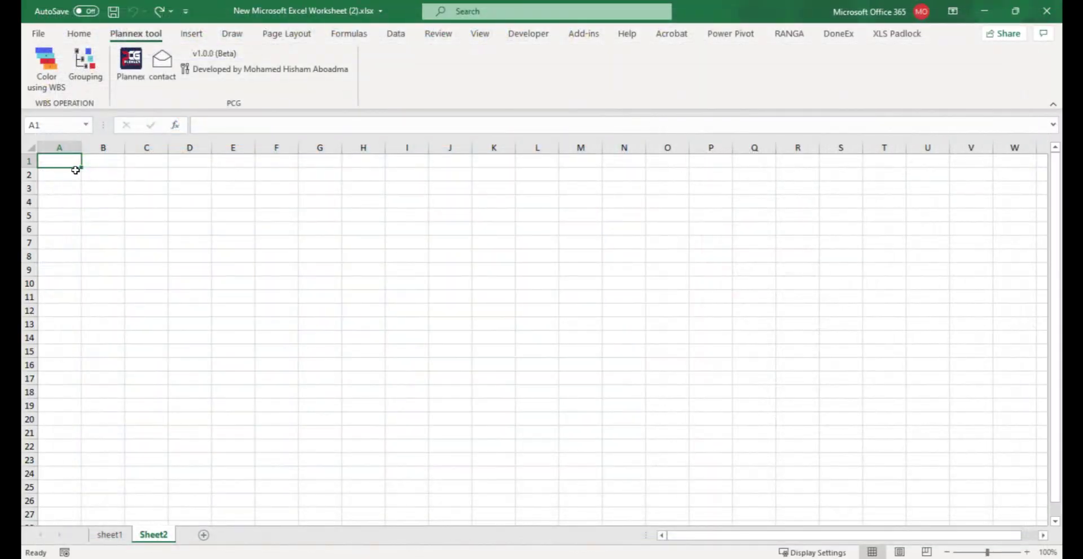
key("ctrl+v")
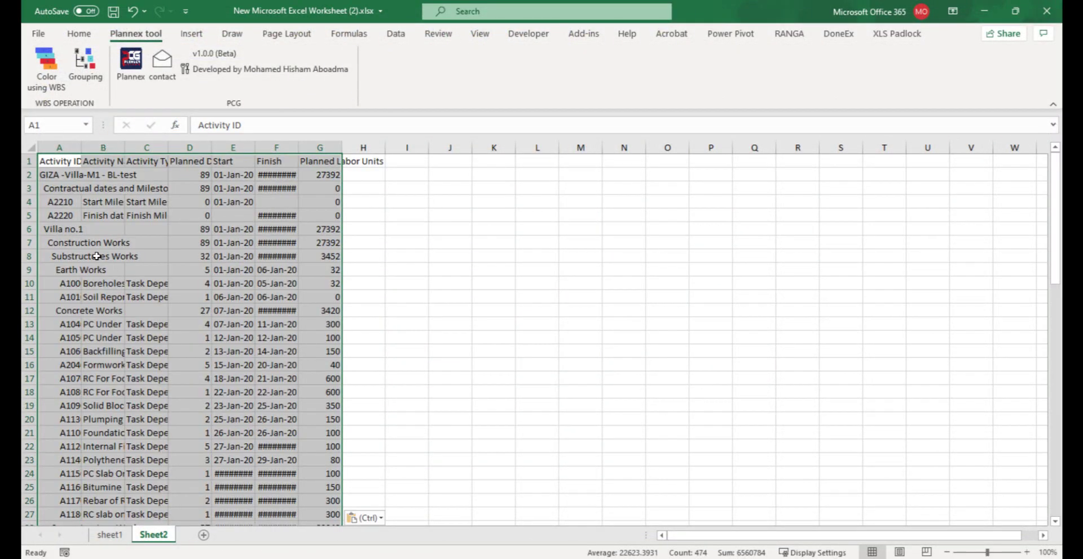
left_click(121, 537)
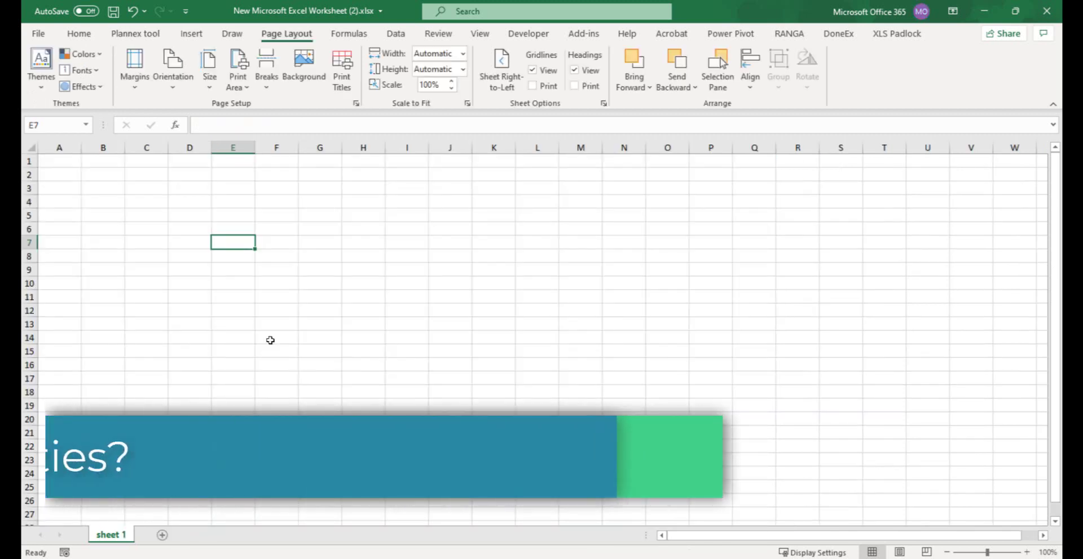
Paste every P6 activity row into sheet 1 at A1, Activity ID through Planned Labor Units
left_click(325, 285)
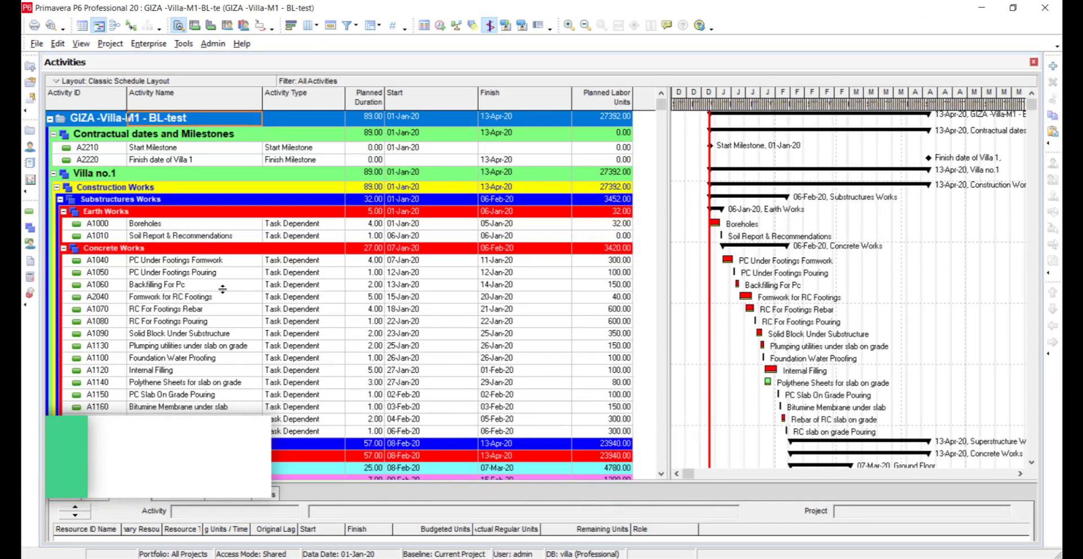
key("ctrl+a")
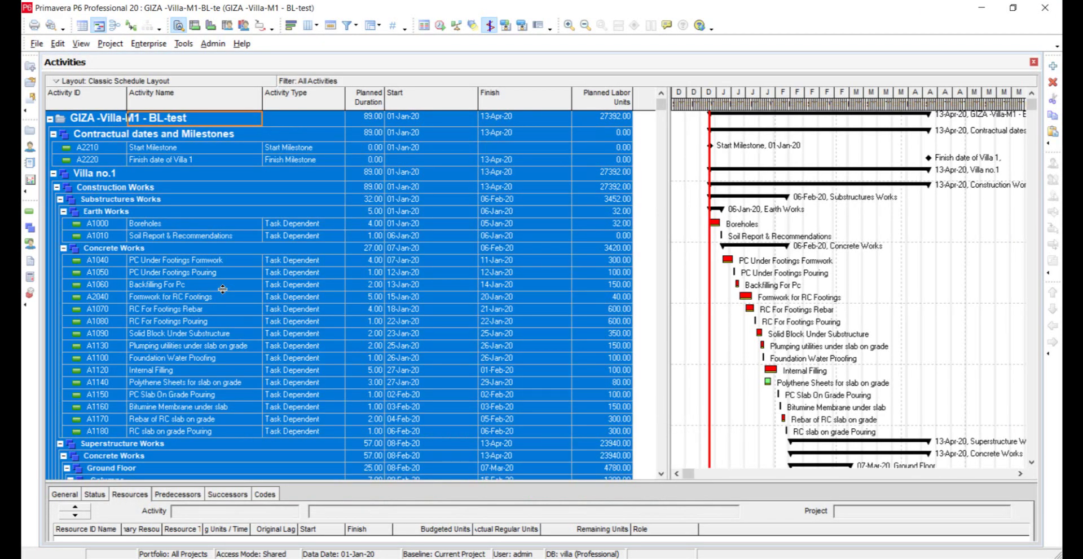
left_click(981, 8)
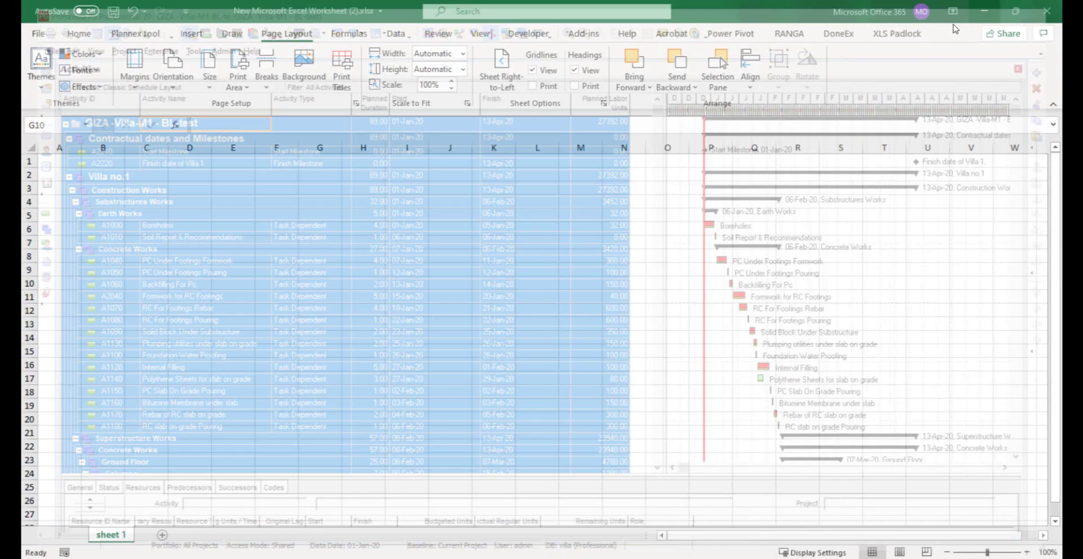
left_click(58, 162)
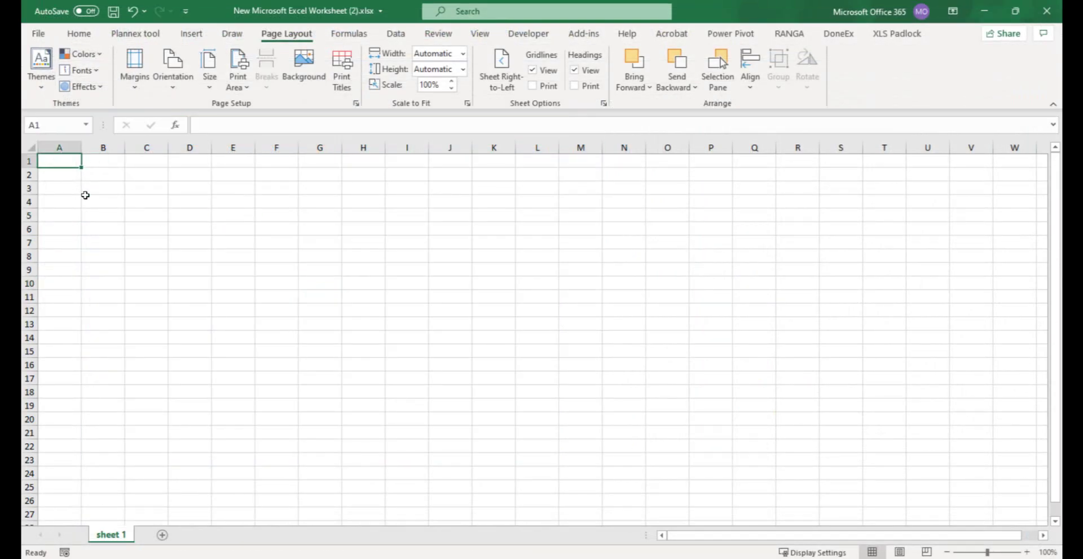
key("ctrl+v")
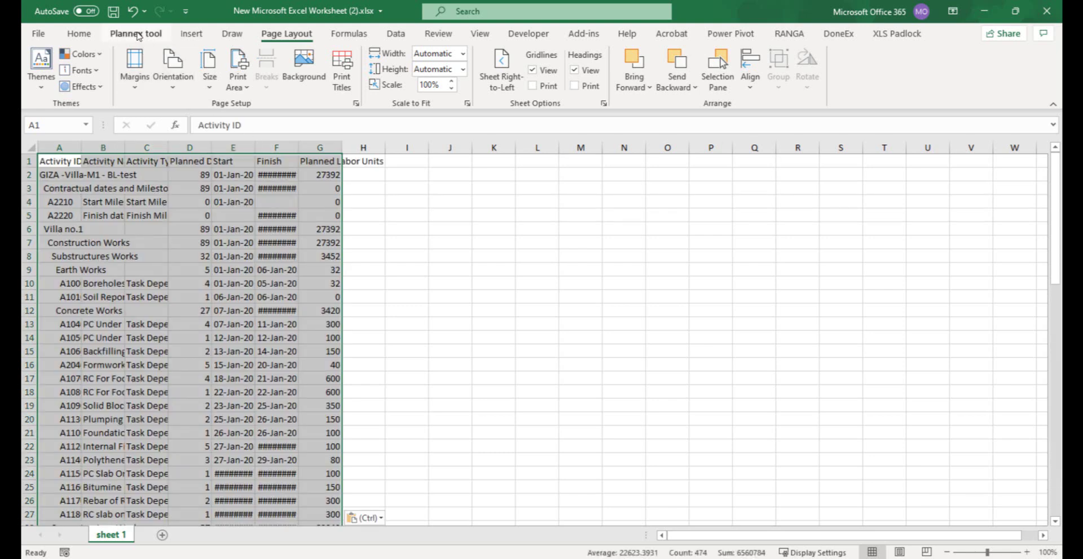
Colour the pasted schedule rows by WBS level using Plannex's Color using WBS command
left_click(139, 35)
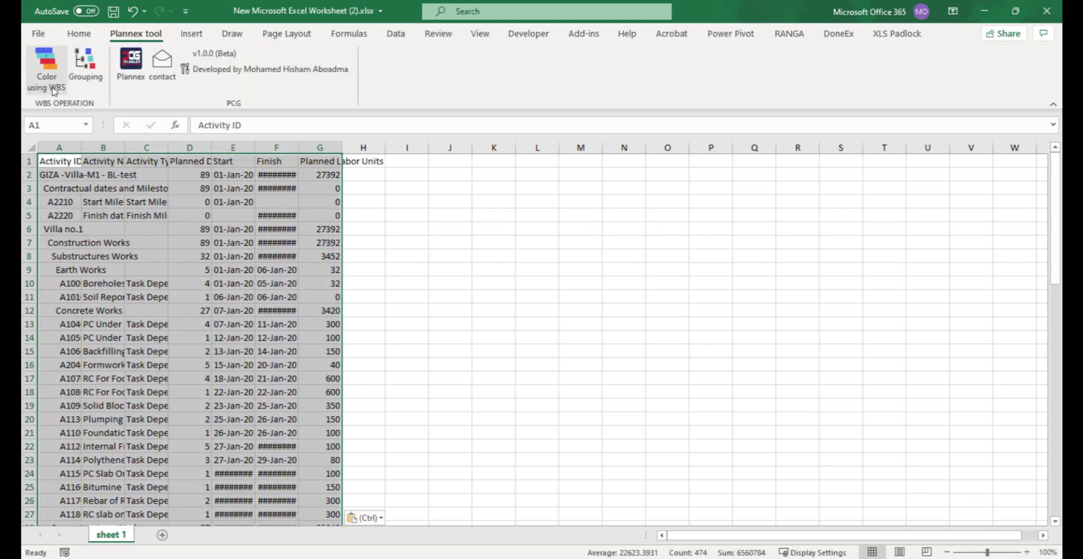
left_click(43, 61)
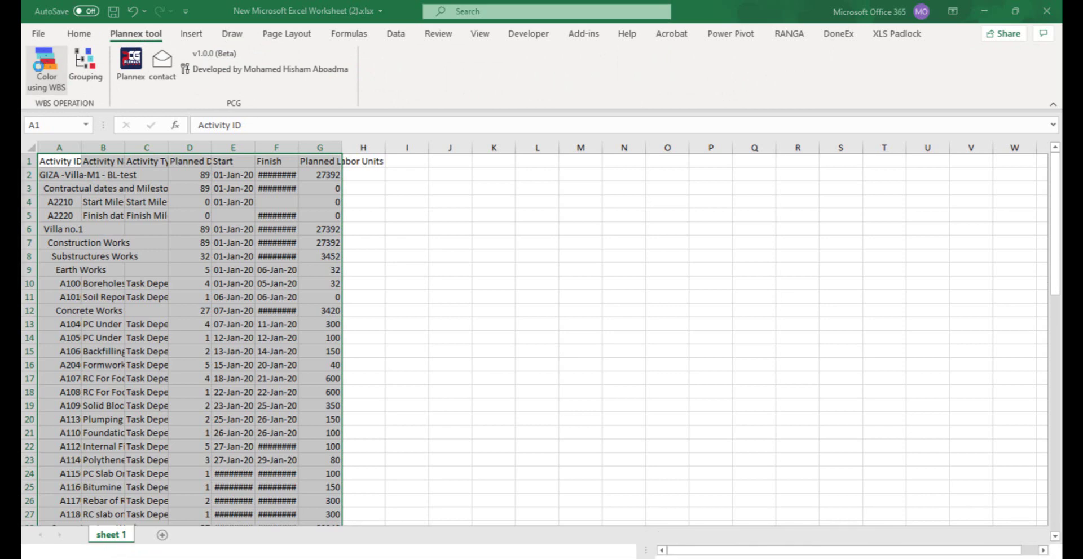
scroll(318, 329, "down", 20)
scroll(225, 282, "up", 14)
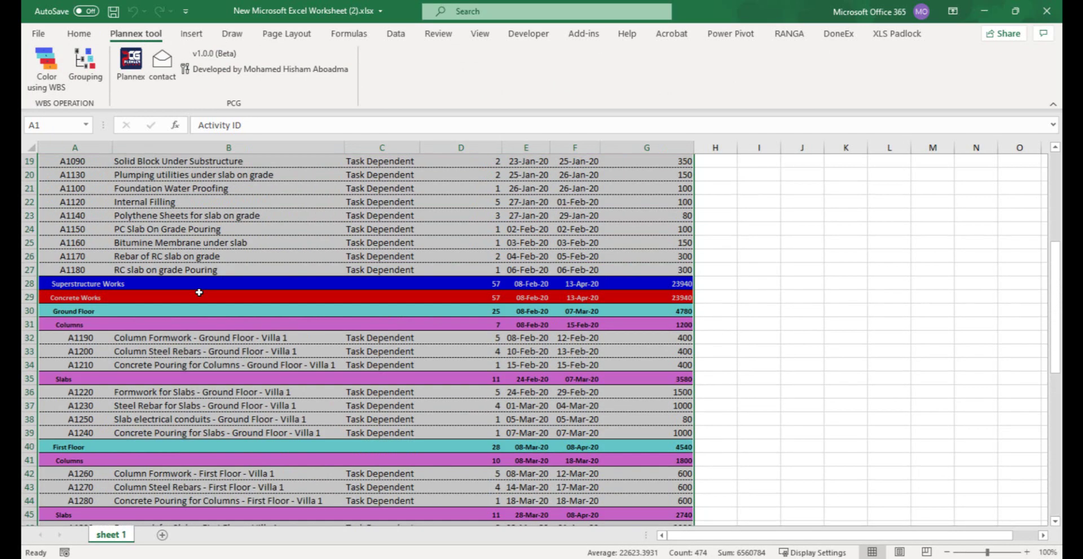
scroll(226, 282, "up", 6)
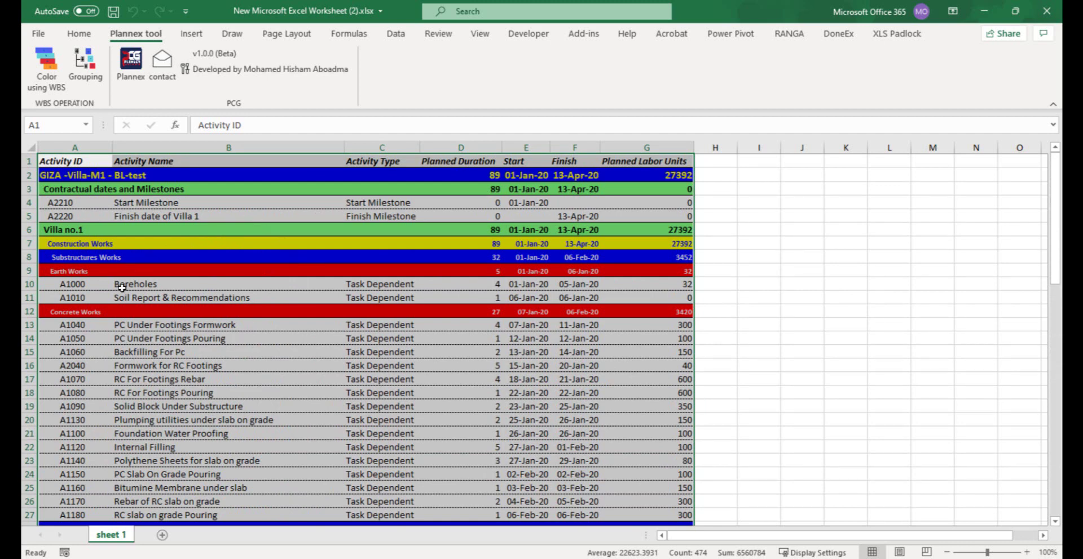
left_click(131, 351)
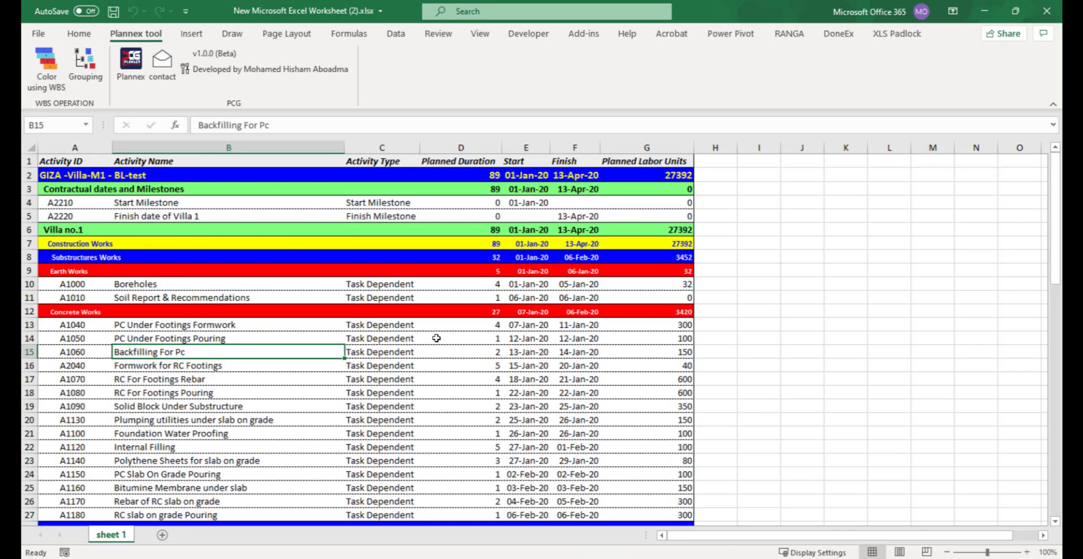
left_click(317, 366)
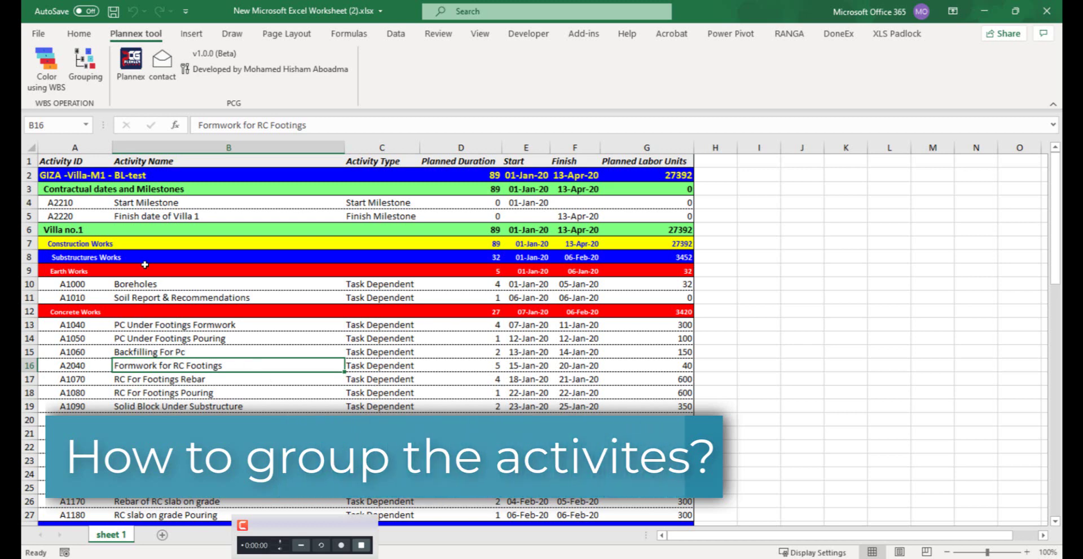
Group the activity rows into WBS outline levels with Plannex Grouping
left_click(86, 67)
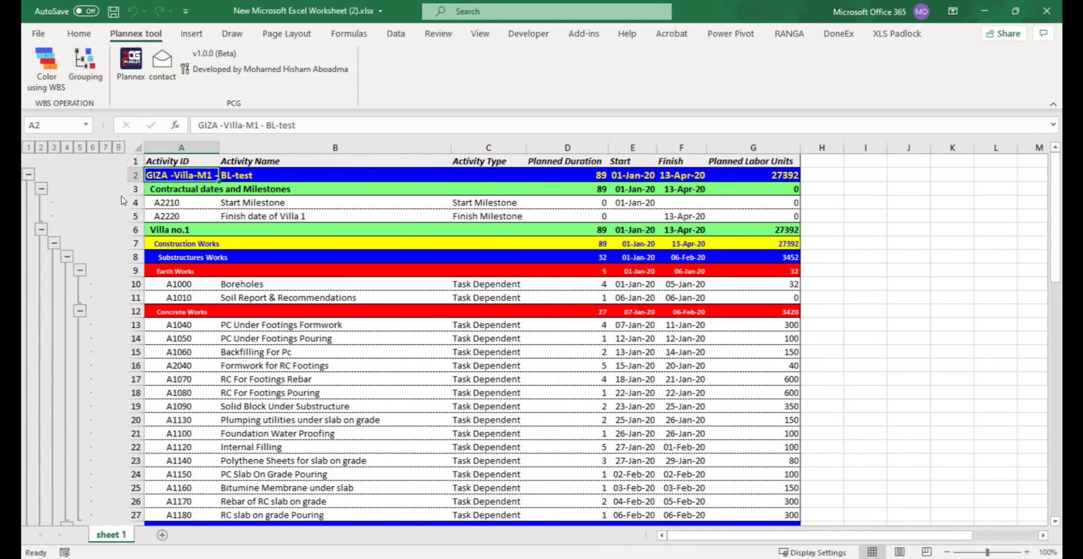
scroll(123, 200, "down", 4)
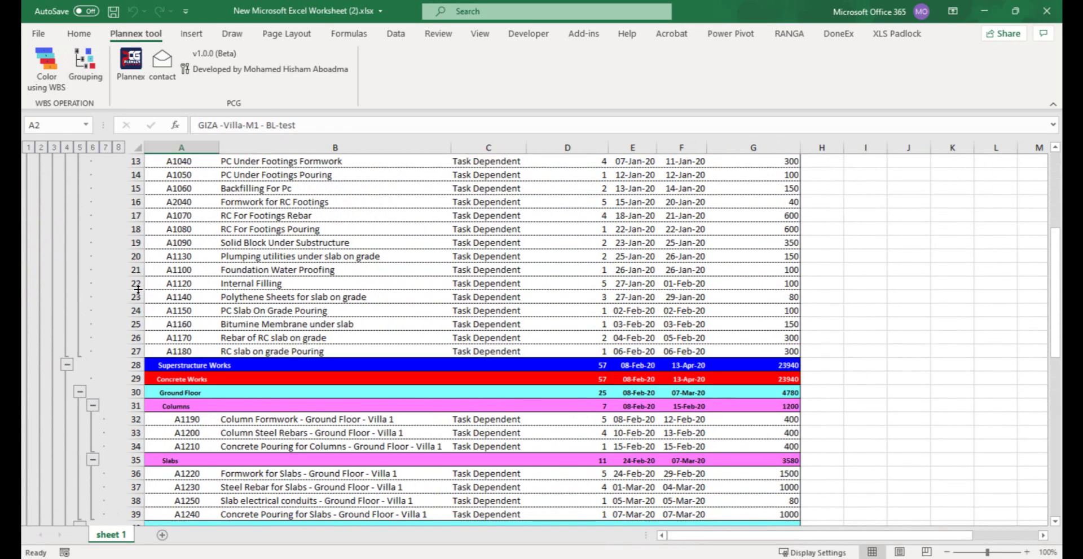
scroll(138, 289, "up", 4)
Collapse Earth Works, Concrete Works, and the ground and first floor Columns and Slabs groups
left_click(83, 310)
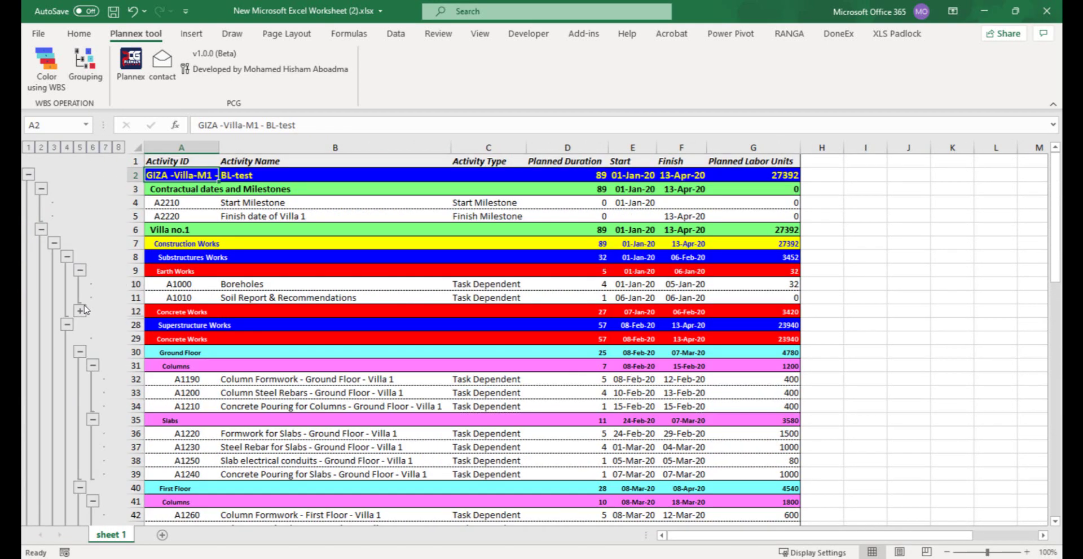
left_click(81, 271)
left_click(92, 339)
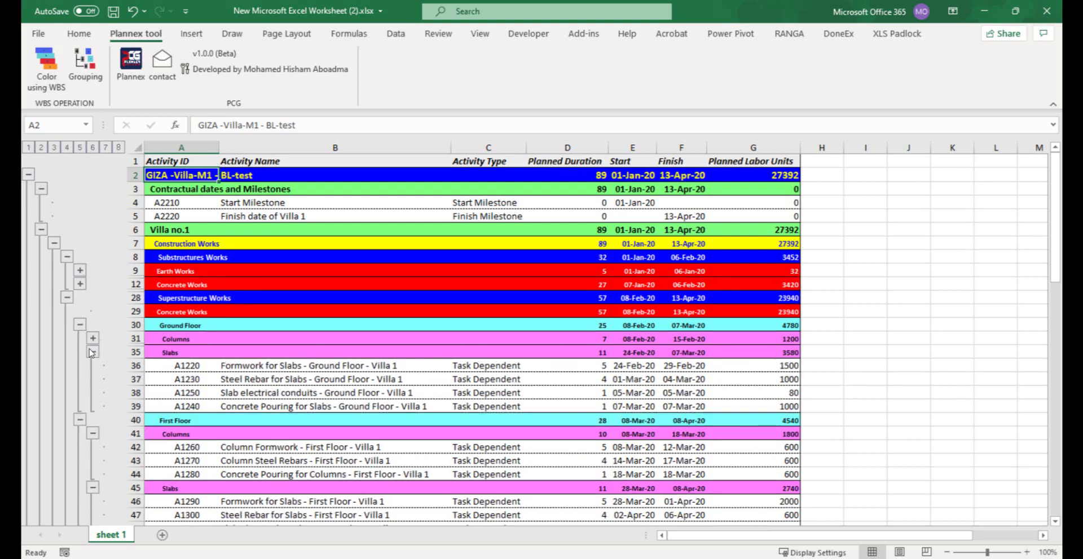
left_click(92, 352)
left_click(94, 380)
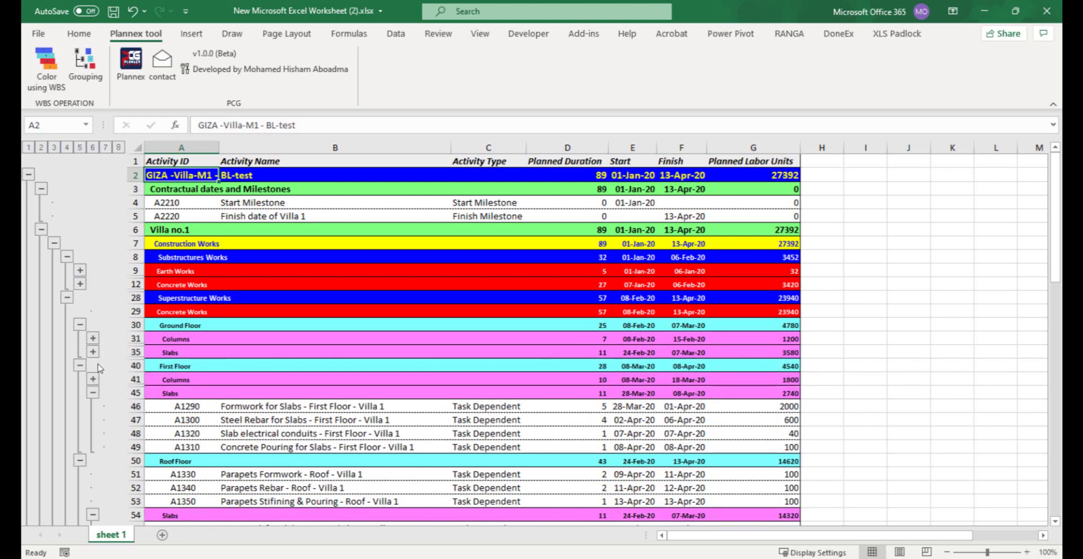
left_click(93, 394)
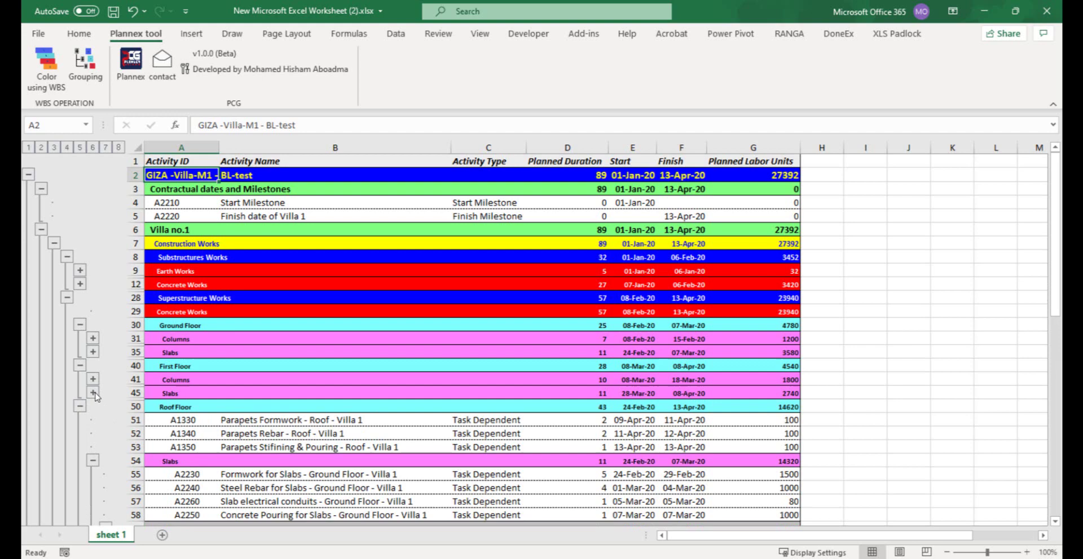
left_click(93, 461)
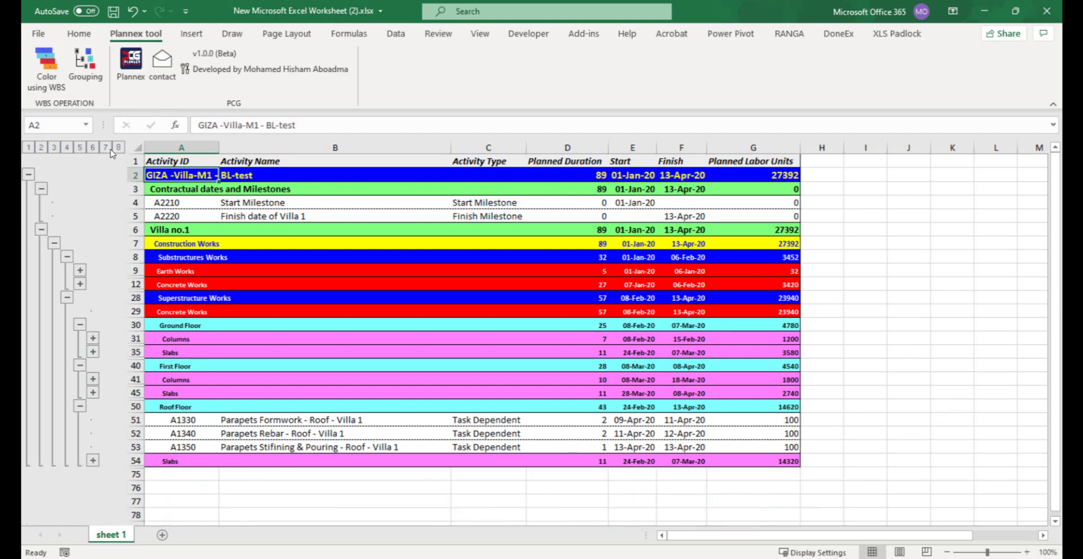
left_click(93, 461)
Launch Plannex's Draw Gantt chart to get the monthly or weekly interval choice
scroll(174, 327, "down", 5)
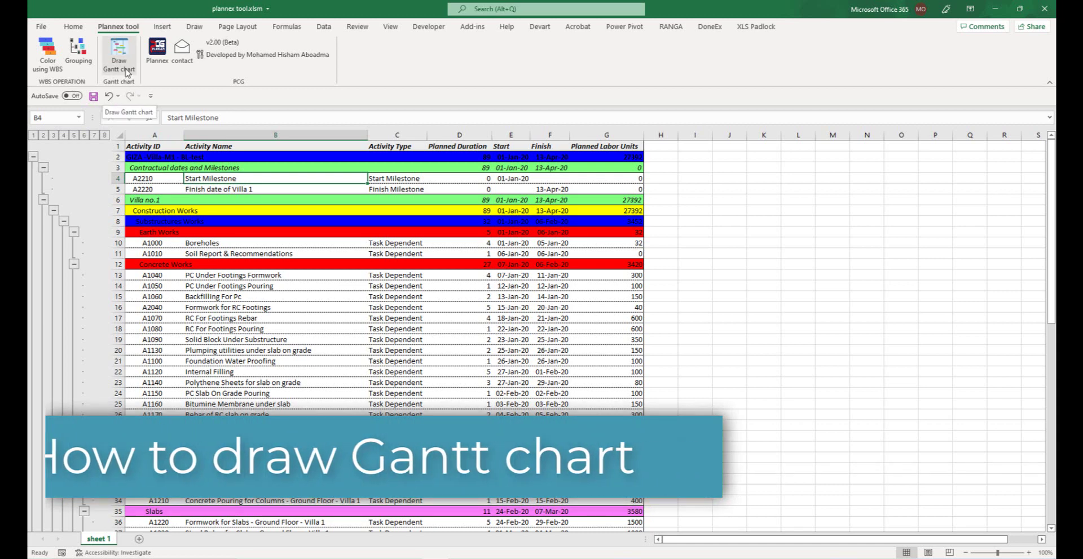
left_click(120, 60)
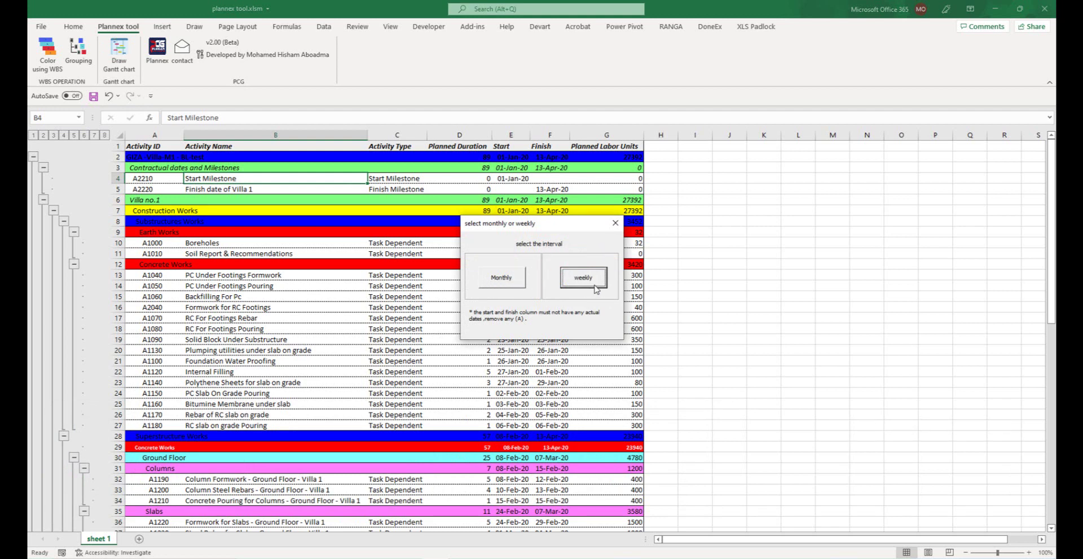
Draw a monthly Gantt chart using column E as start dates and column F as finish dates
left_click_drag(558, 225, 402, 223)
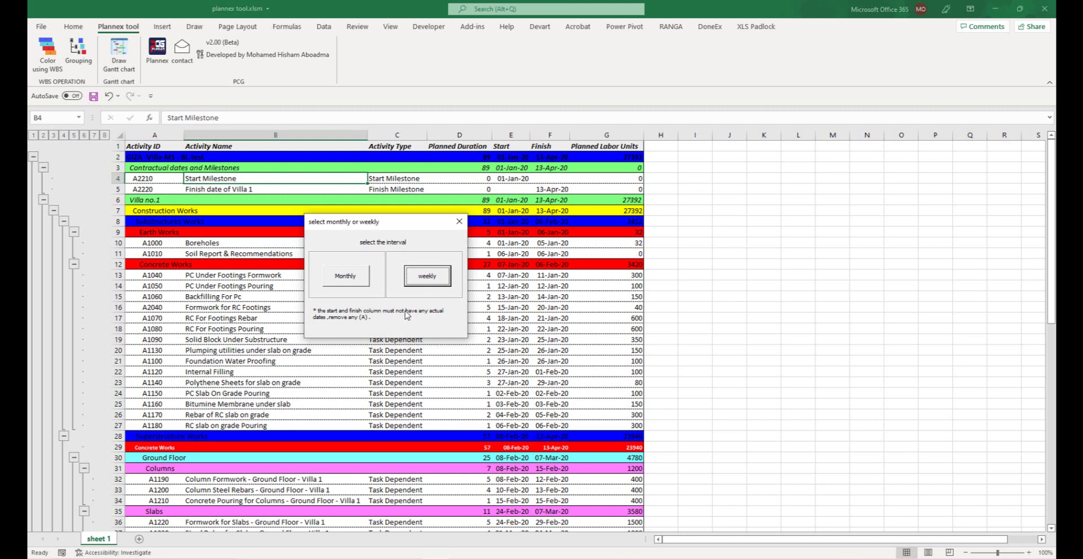
left_click_drag(423, 226, 451, 244)
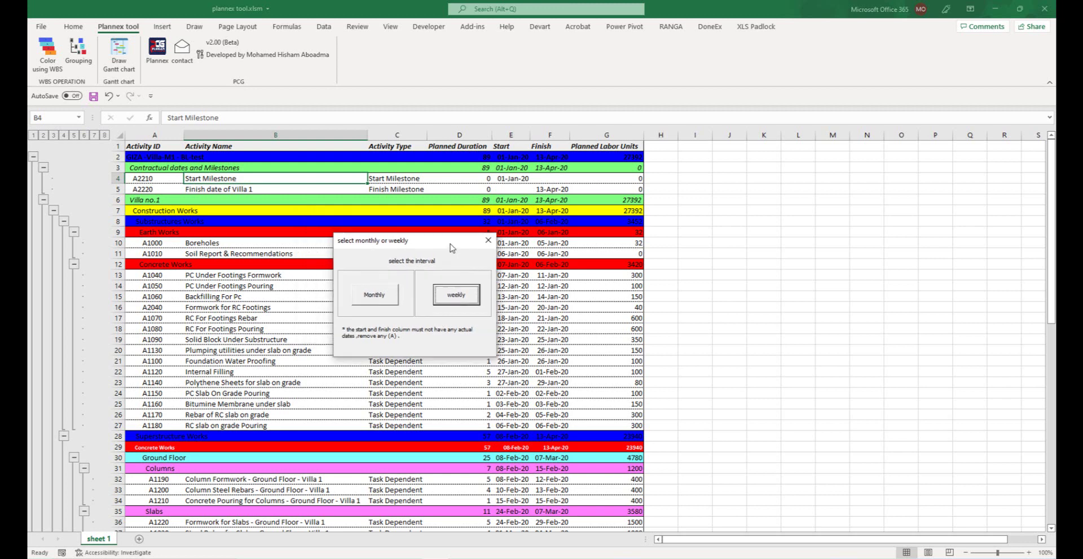
left_click(382, 299)
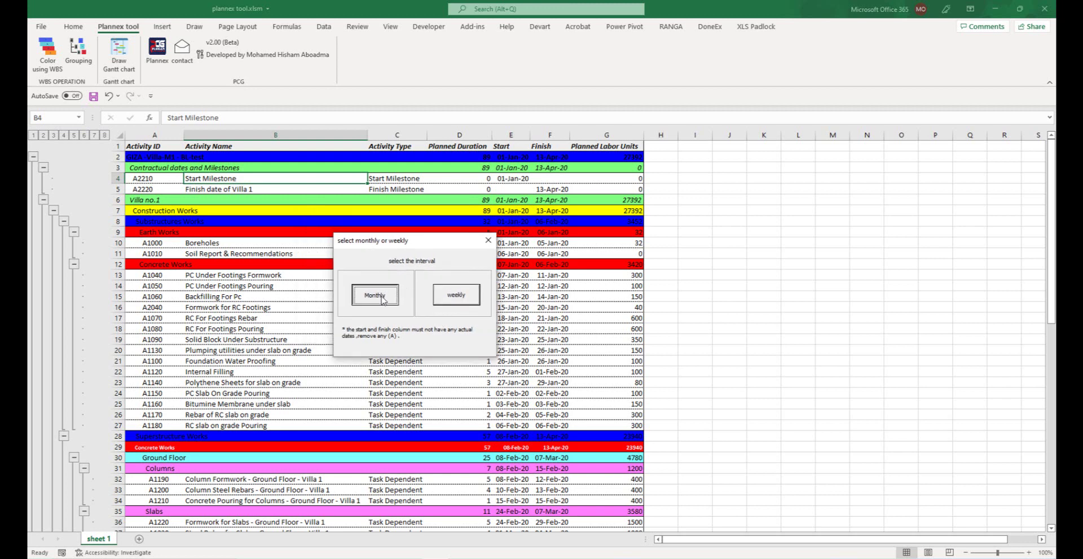
left_click(507, 135)
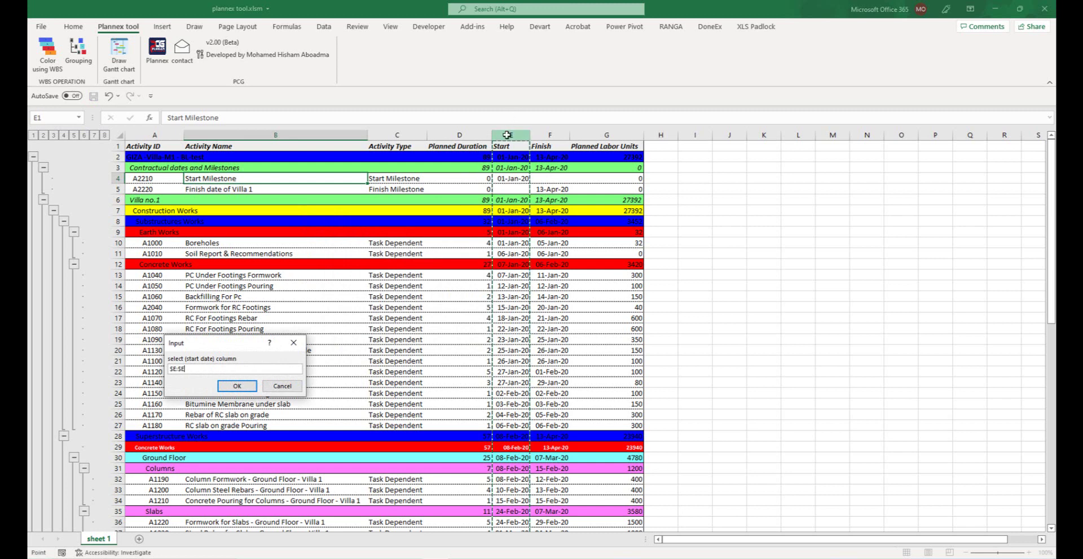
key("Return")
left_click(544, 135)
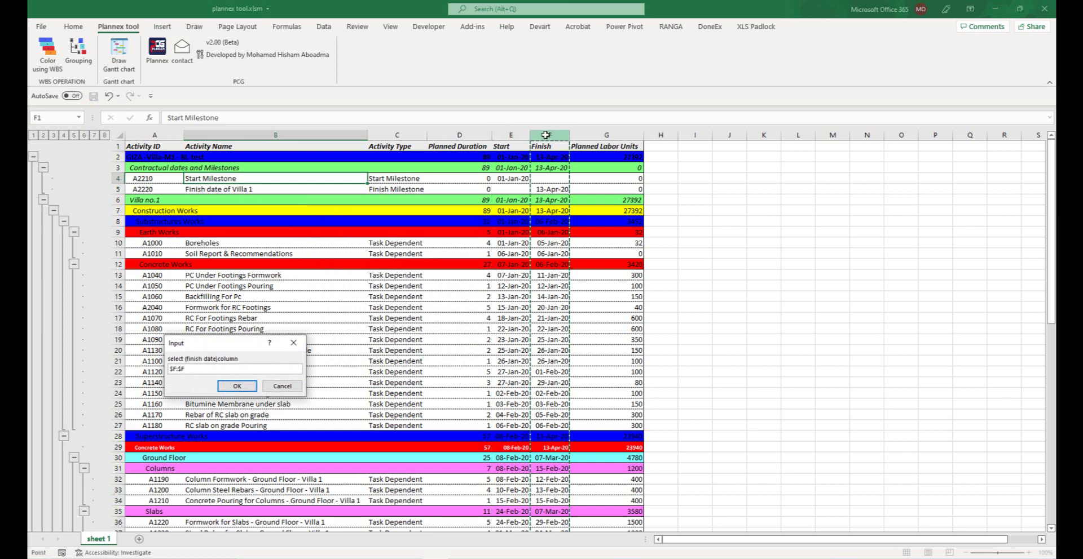
key("Return")
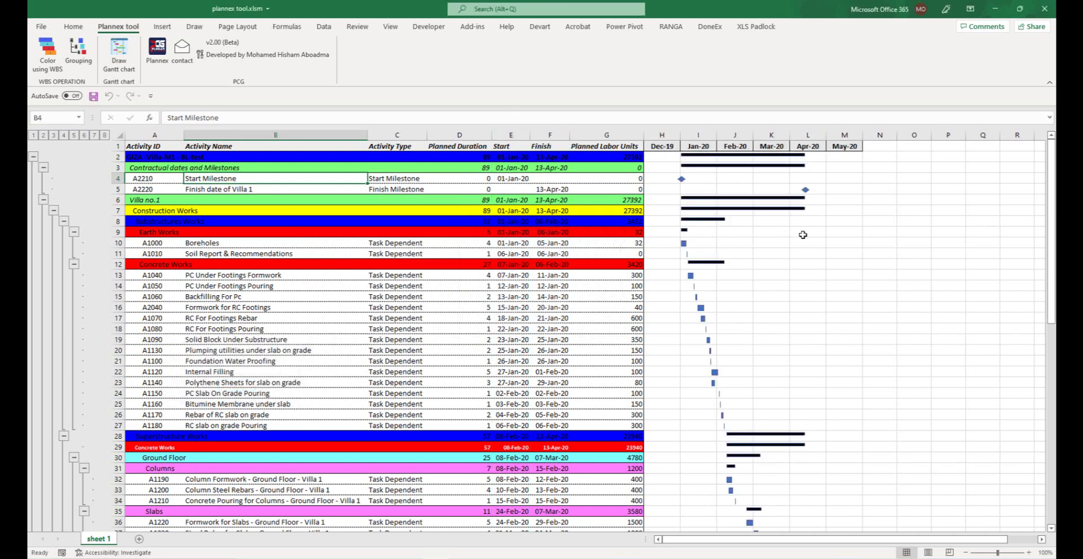
Delete columns H to M to remove the monthly Gantt chart
scroll(799, 335, "down", 9)
scroll(799, 335, "up", 9)
left_click_drag(662, 135, 855, 139)
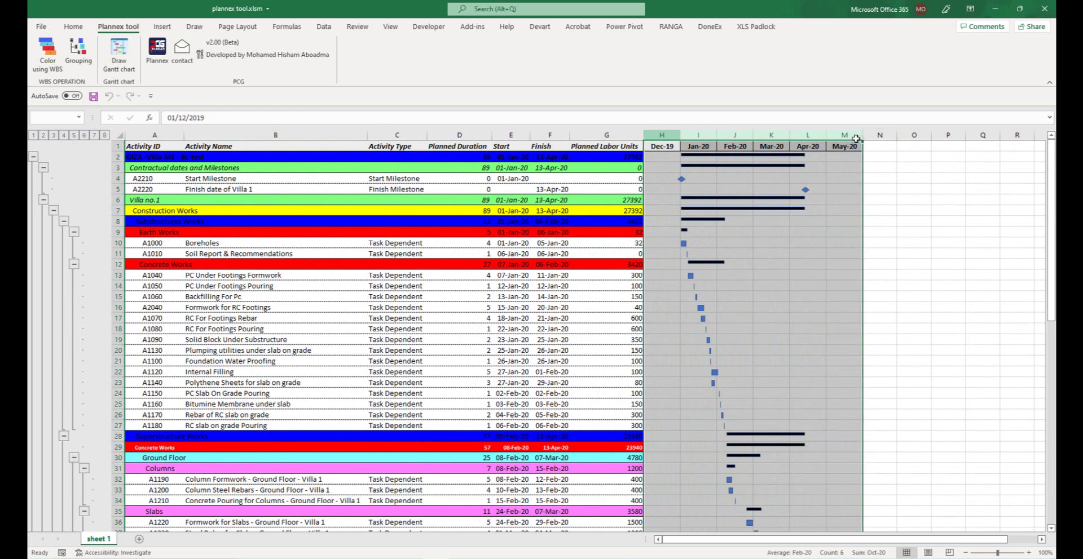
right_click(855, 139)
left_click(901, 238)
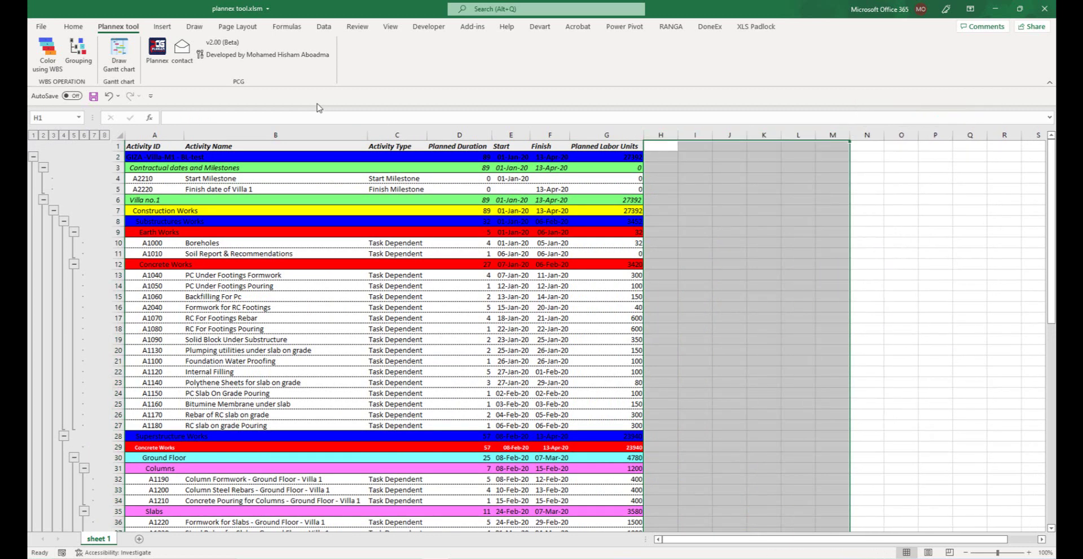
Draw a weekly Gantt chart, 26-Dec-19 to 23-Apr-20, from start column E and finish column F
left_click(119, 56)
left_click(588, 282)
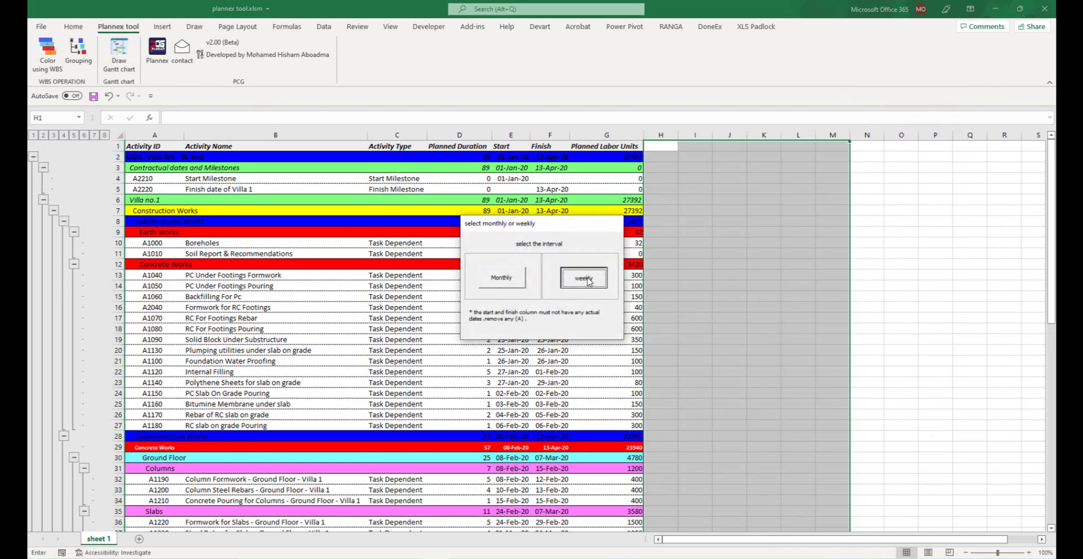
left_click(509, 135)
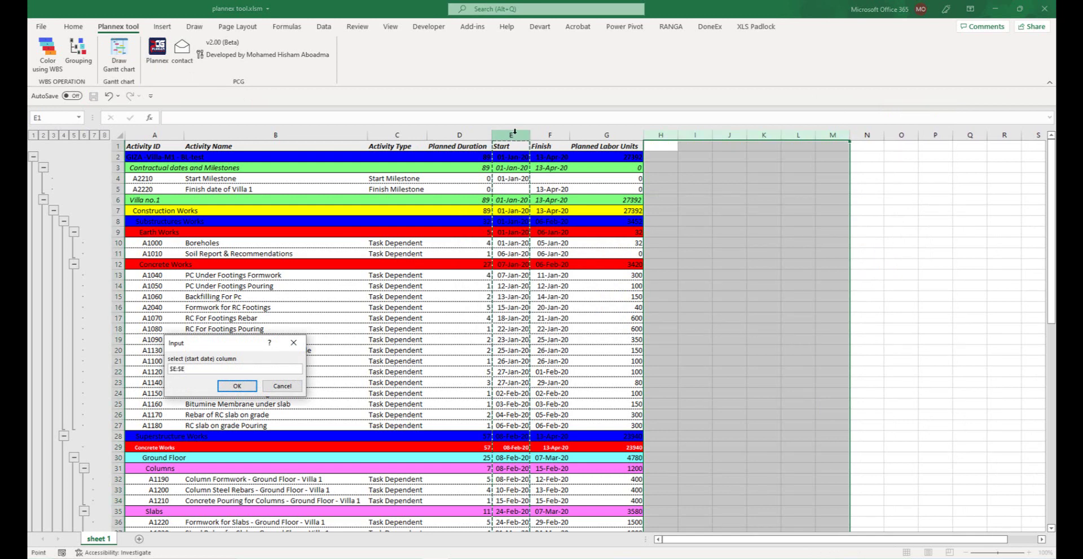
key("Return")
left_click(542, 135)
key("Return")
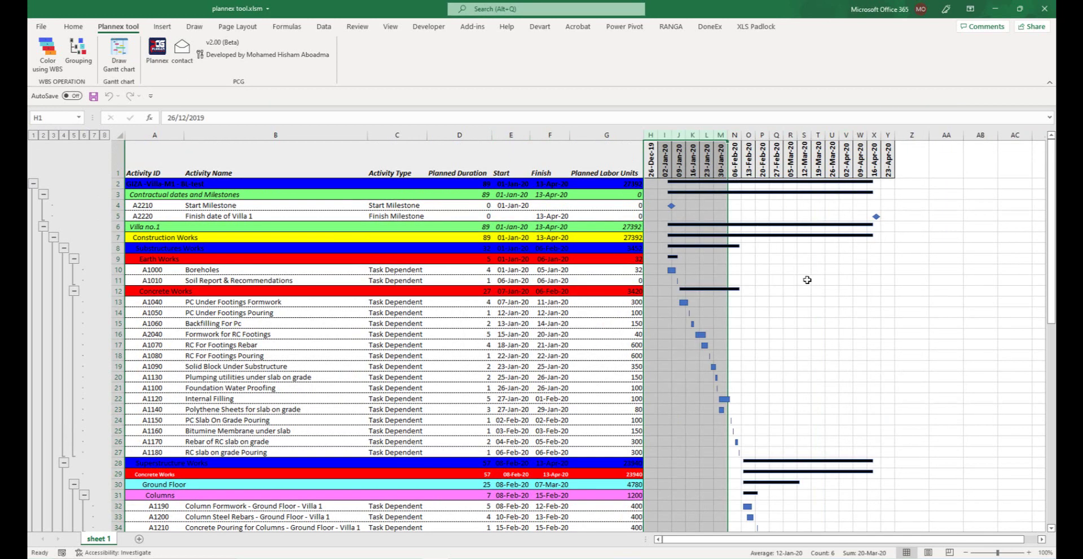
scroll(807, 282, "down", 2)
scroll(807, 282, "down", 4)
scroll(807, 285, "down", 5)
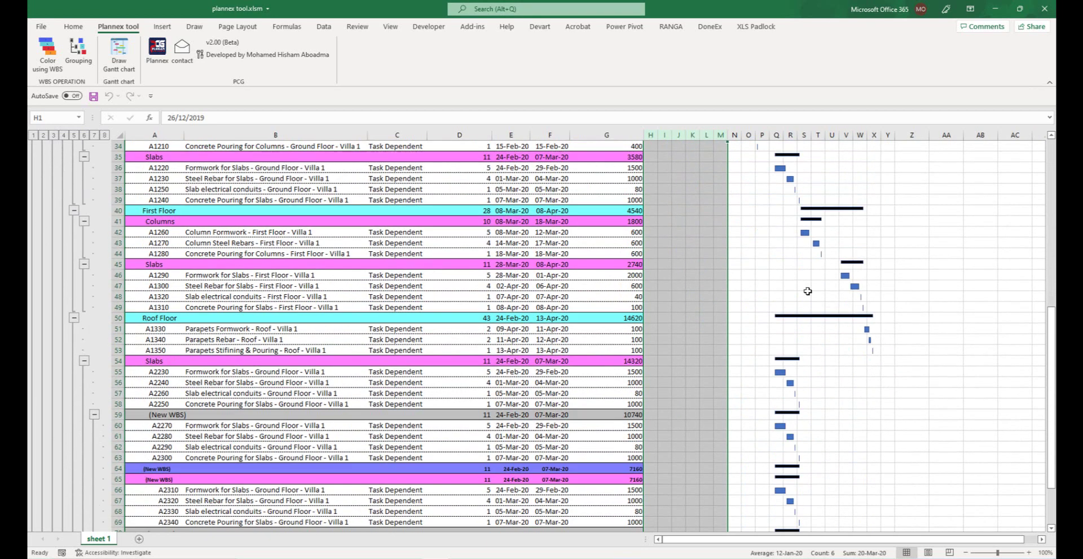
scroll(808, 291, "up", 7)
In the second workbook, toggle the Villa no.1 outline group and open the Plannex website
scroll(808, 291, "up", 4)
left_click(808, 291)
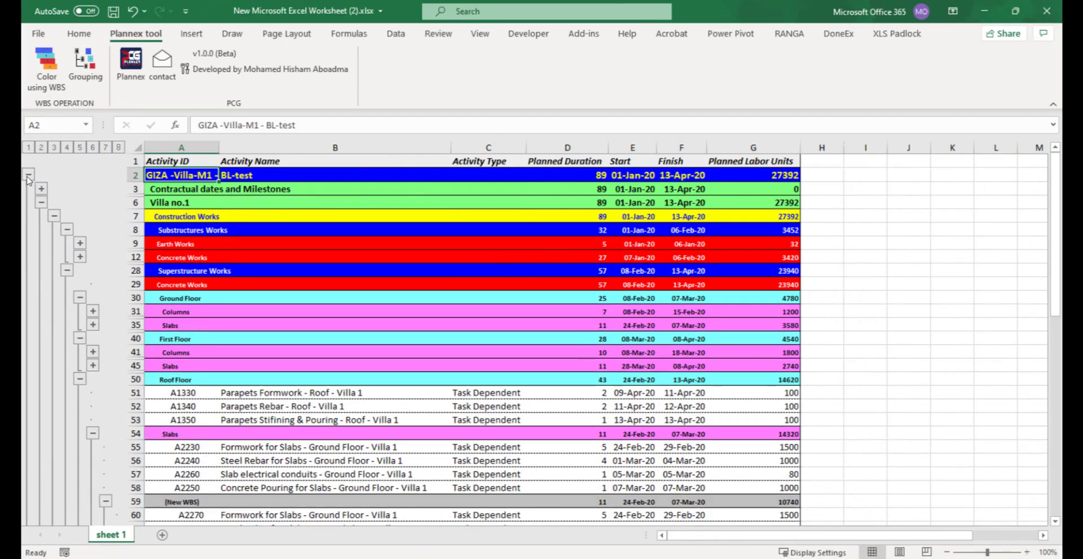
left_click(40, 203)
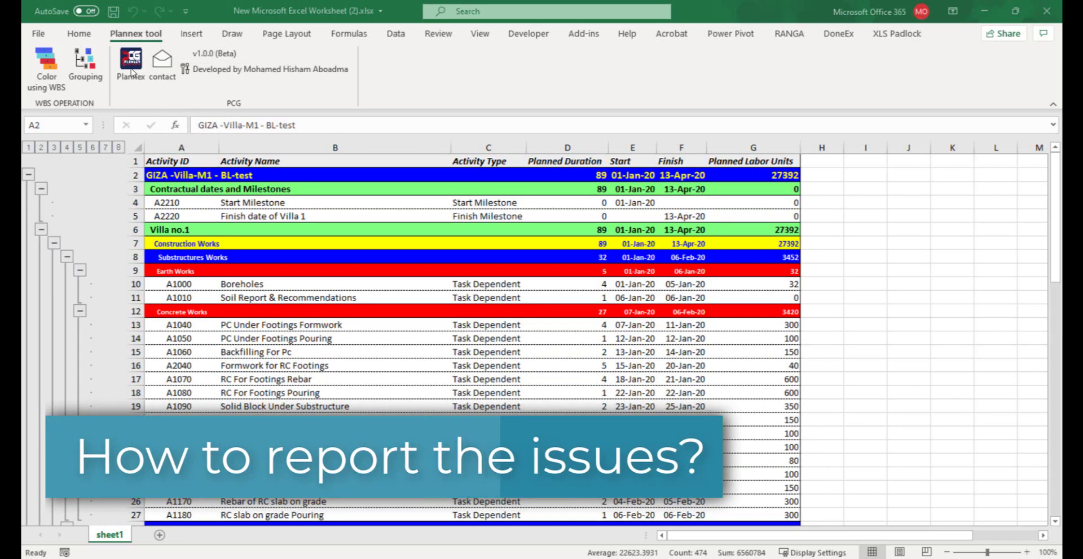
left_click(136, 63)
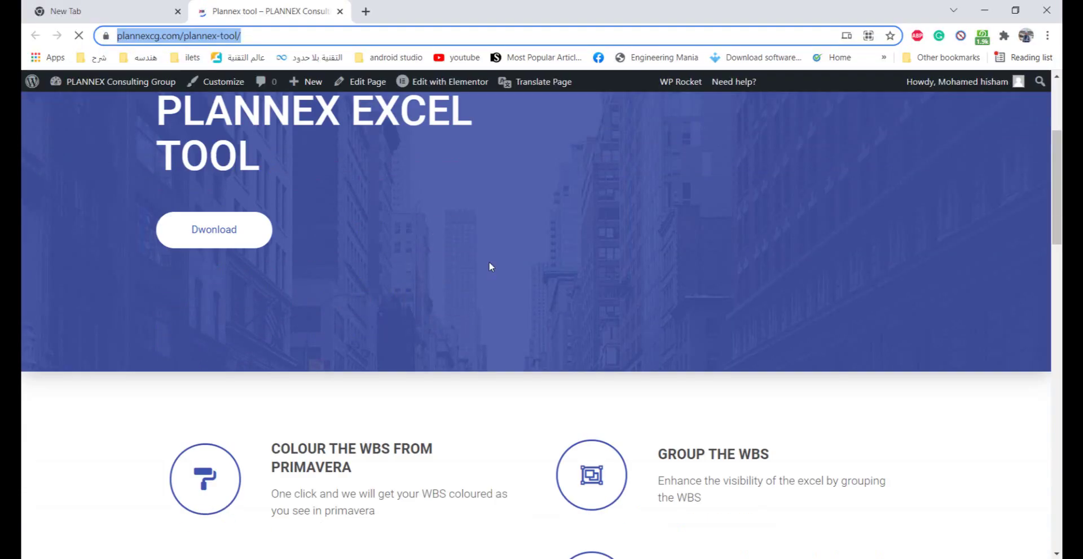
Scroll to the feedback form and select the e-mail, first name, last name and feedback fields
scroll(488, 262, "down", 10)
scroll(491, 269, "down", 5)
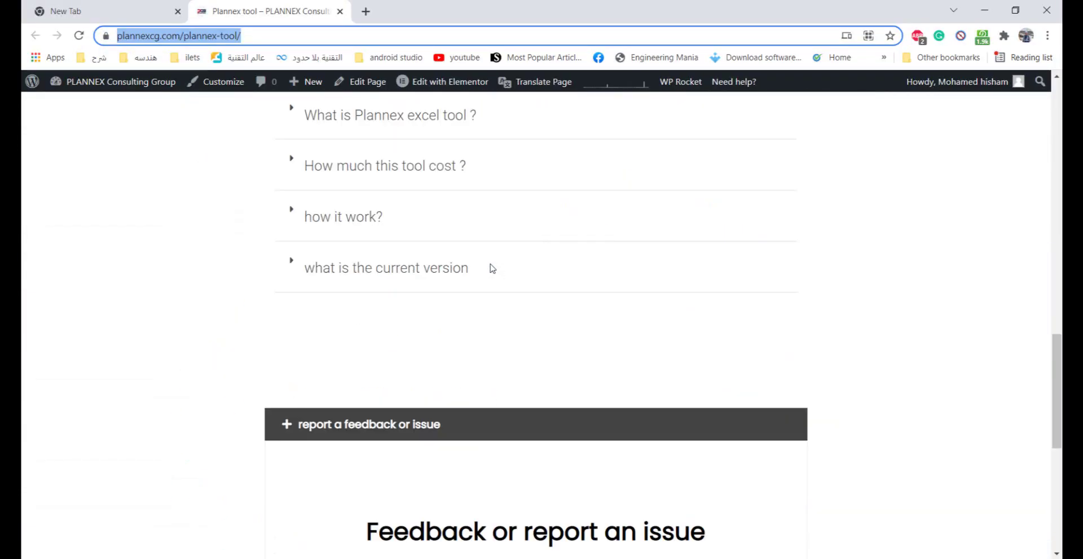
scroll(490, 268, "down", 5)
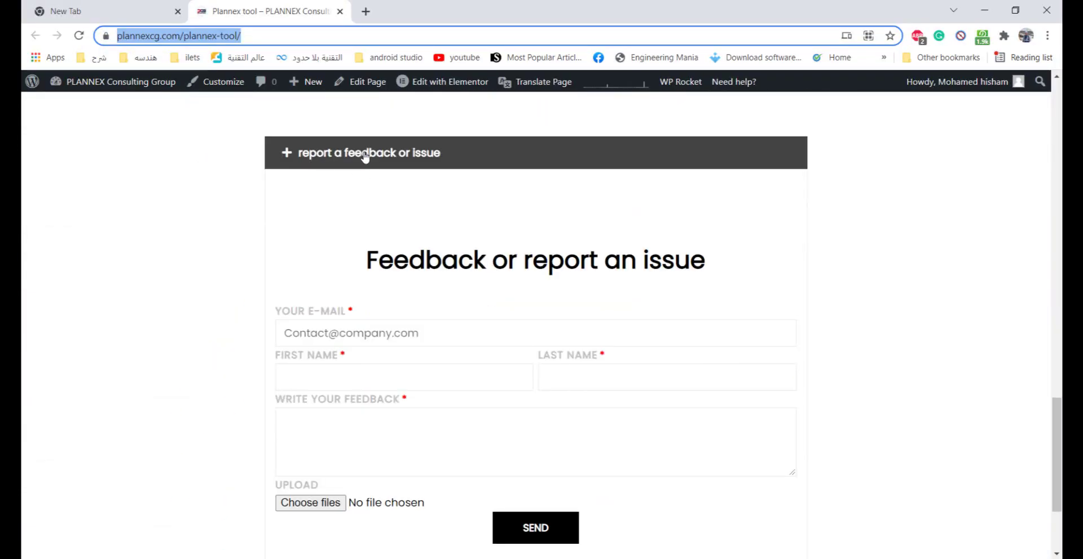
left_click(417, 335)
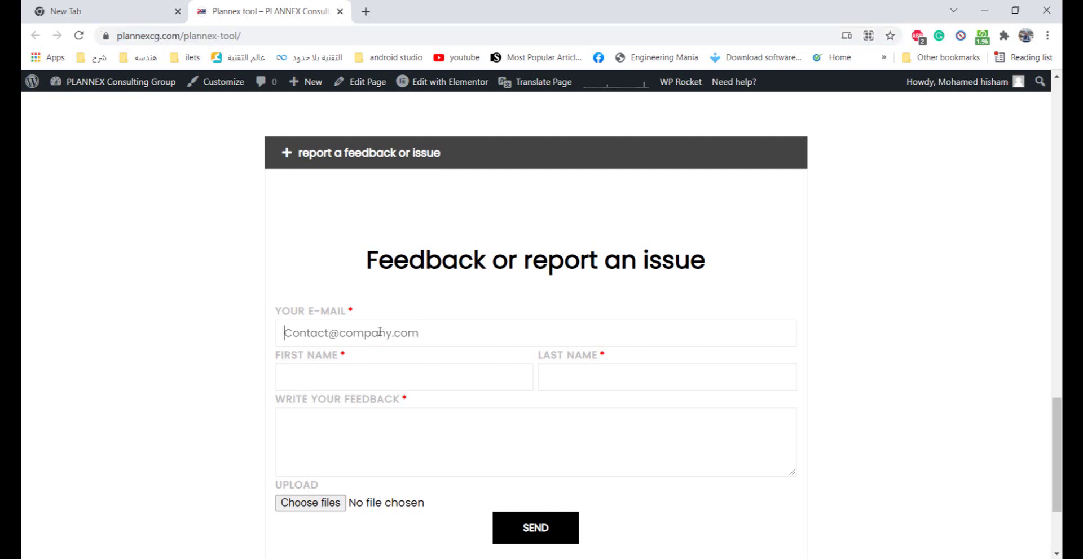
left_click(357, 377)
left_click(687, 377)
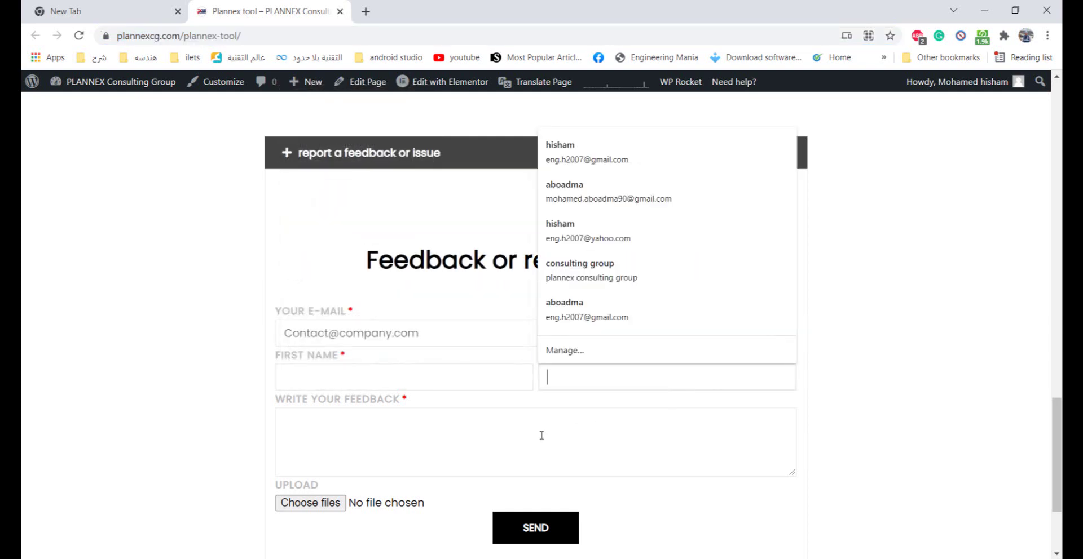
left_click(398, 434)
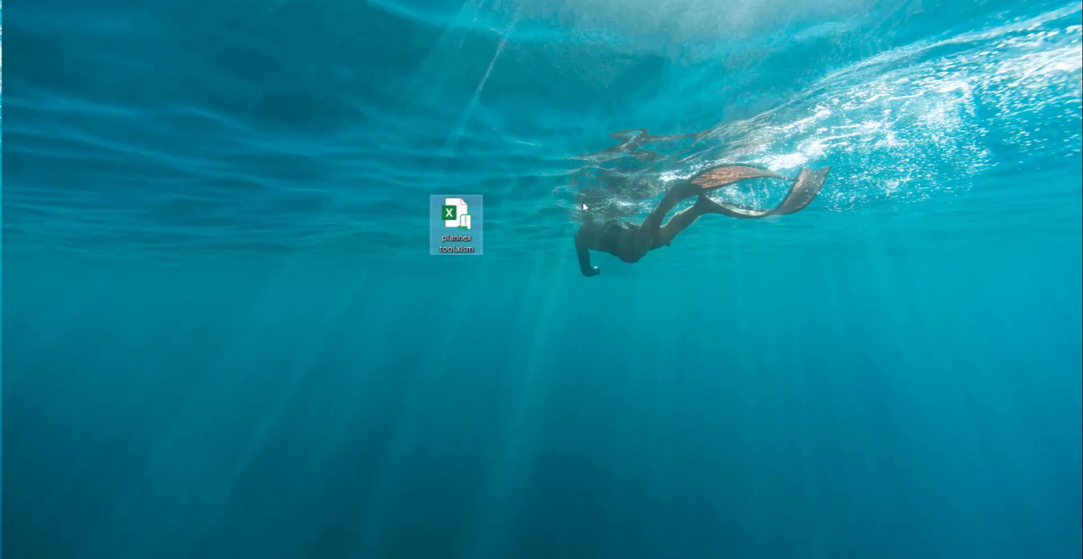
Create a new blank Microsoft Excel Worksheet file on the desktop
right_click(583, 202)
mouse_move(634, 387)
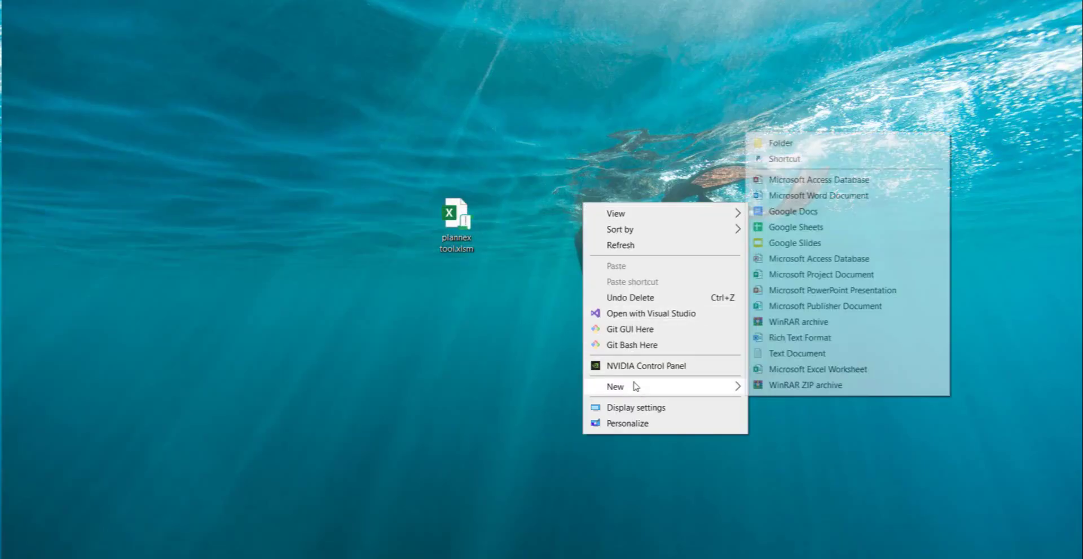
left_click(796, 371)
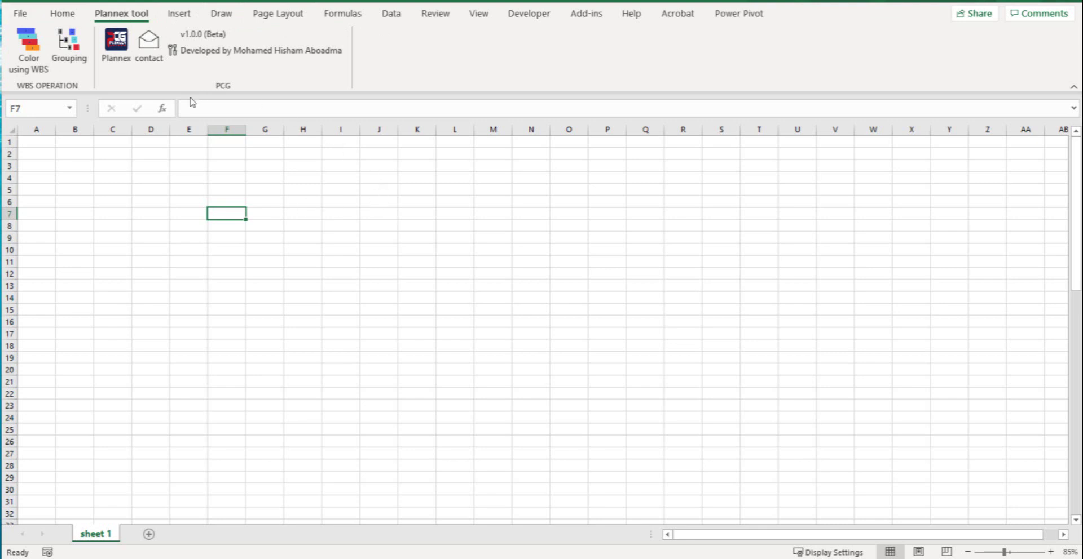
Save the workbook as plannex tool.xlam with the Excel Add-in (*.xlam) file type in the AddIns folder
left_click(21, 15)
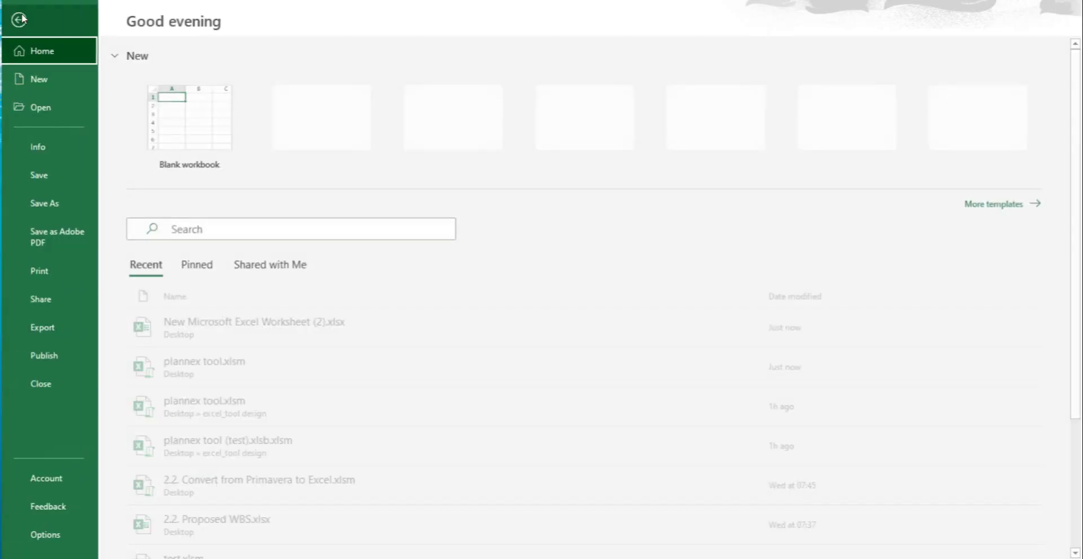
left_click(64, 207)
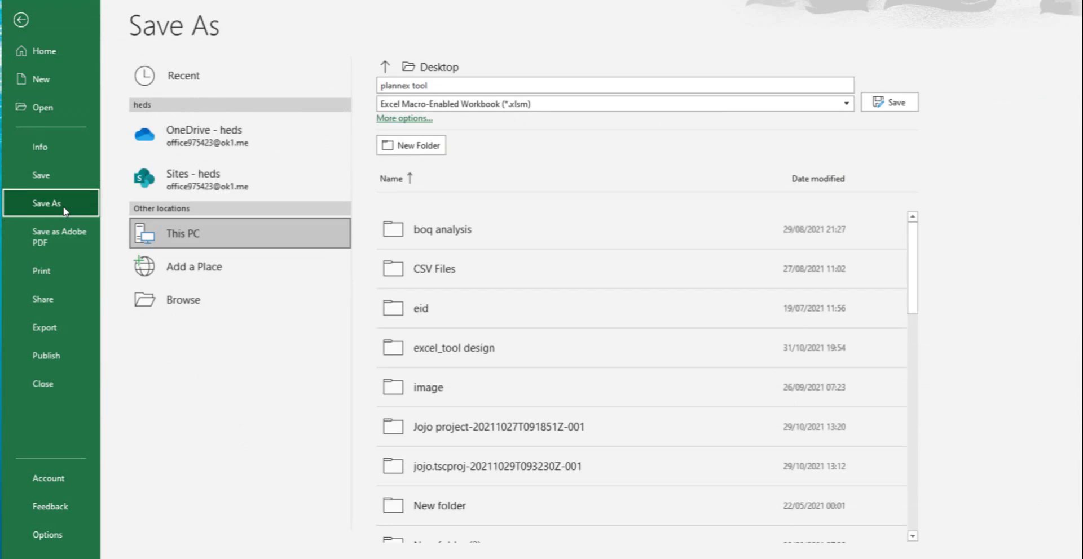
left_click(653, 108)
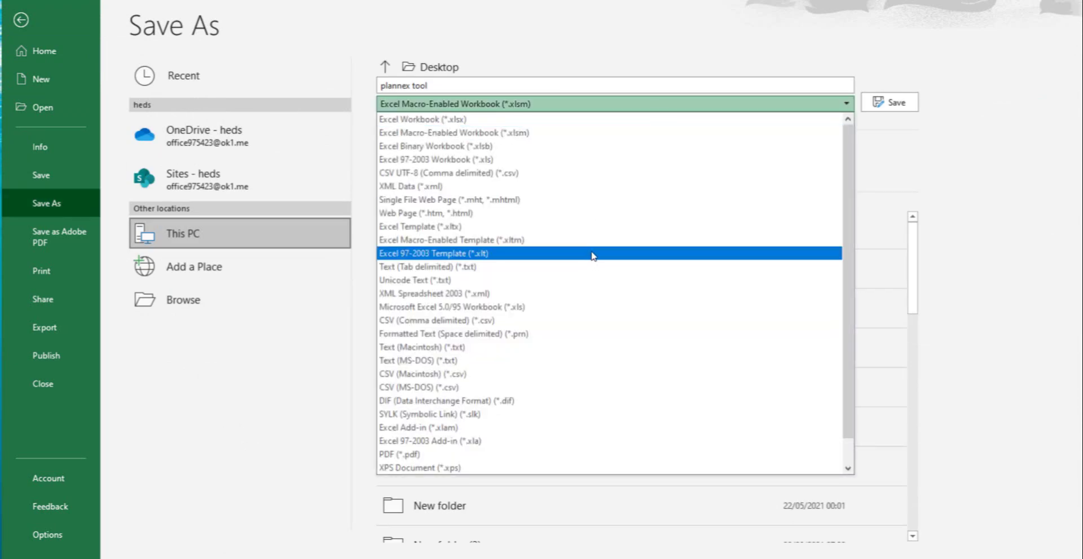
left_click(445, 430)
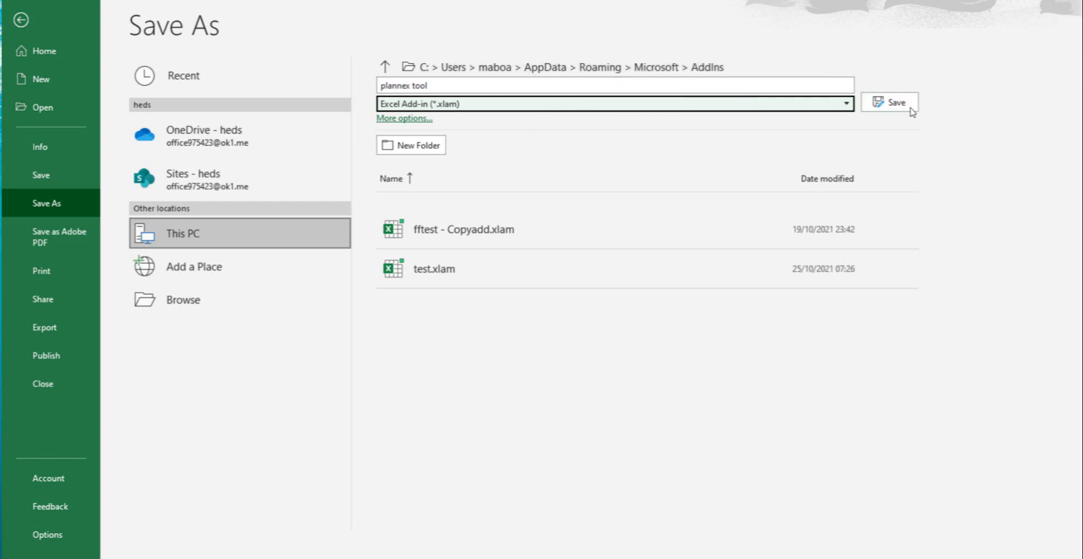
left_click(892, 102)
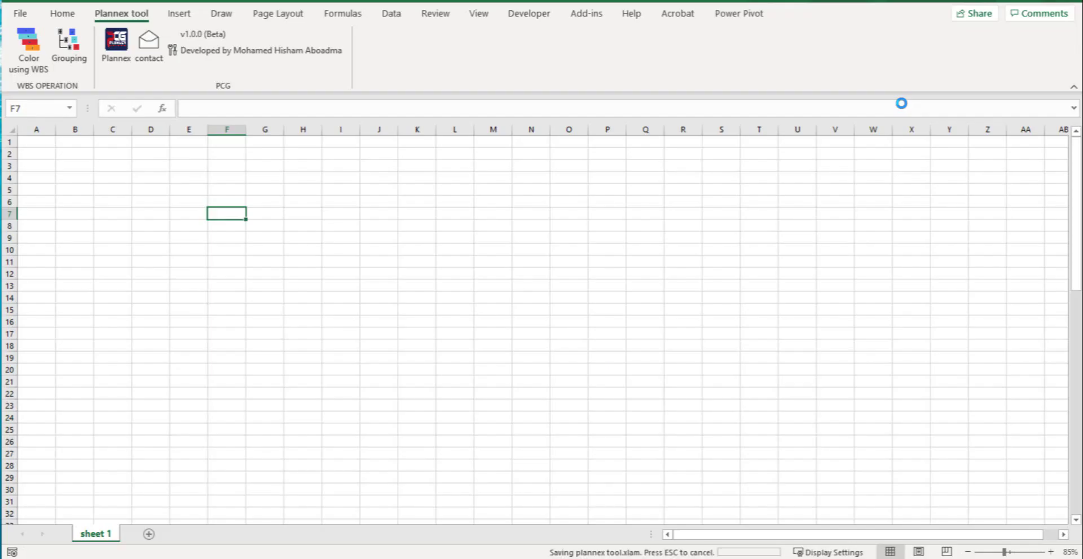
Close plannex tool.xlsm without saving changes and open the new desktop Excel worksheet
key("ctrl+w")
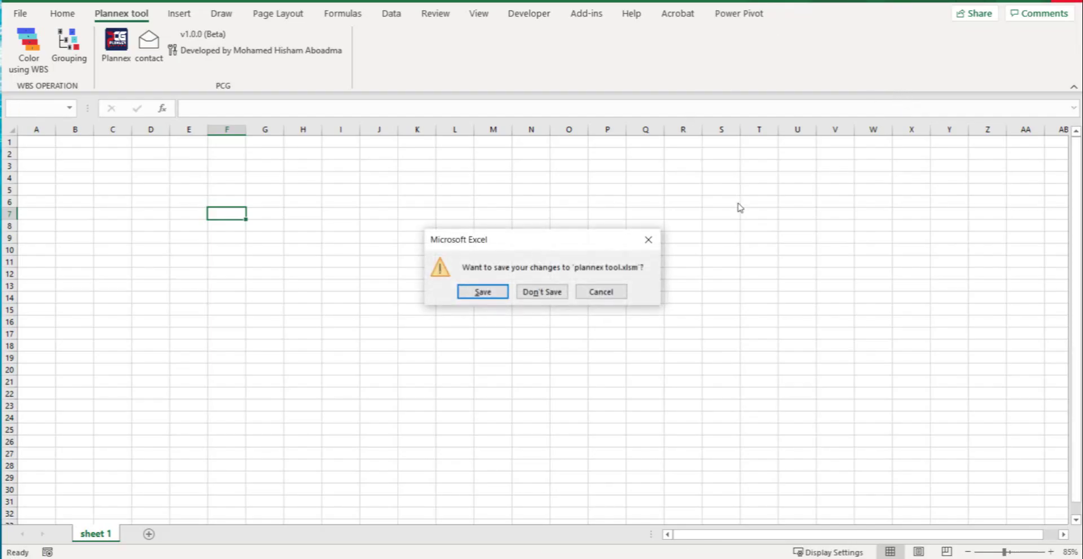
left_click(537, 293)
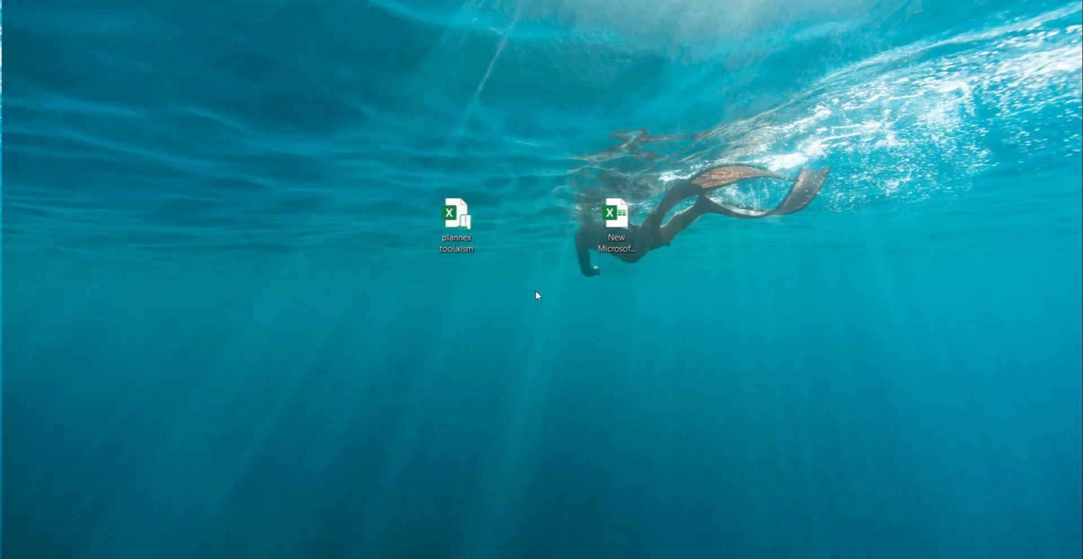
double_click(621, 226)
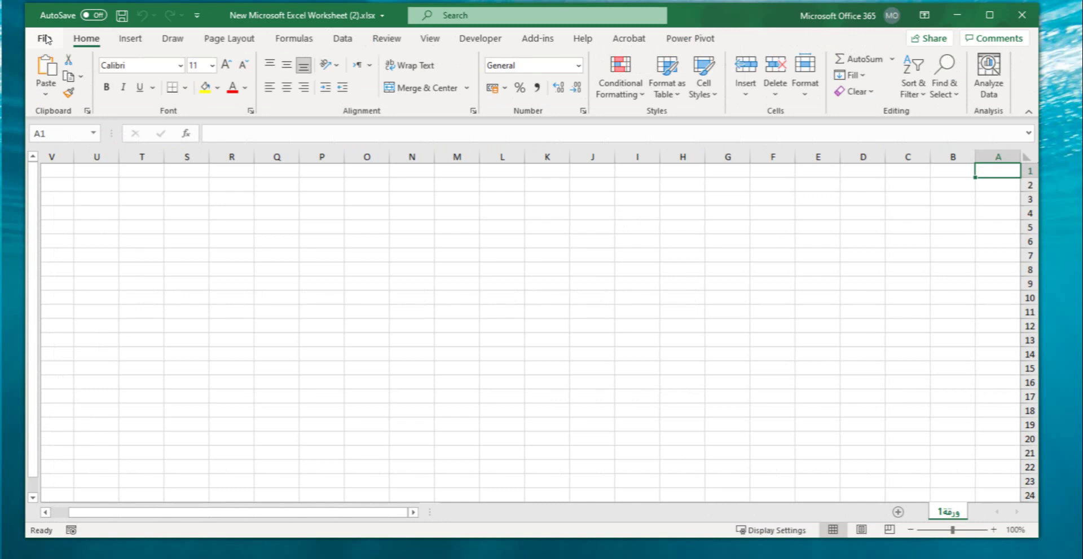
Enable the Plannex Tool add-in through Excel Options and allow its data connections to show the Plannex tool tab
left_click(46, 40)
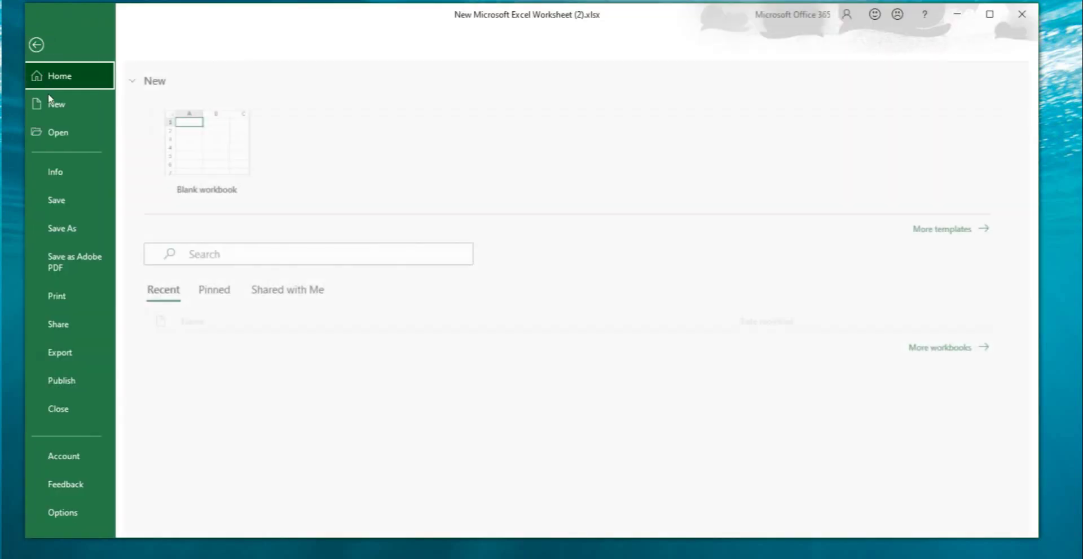
left_click(89, 513)
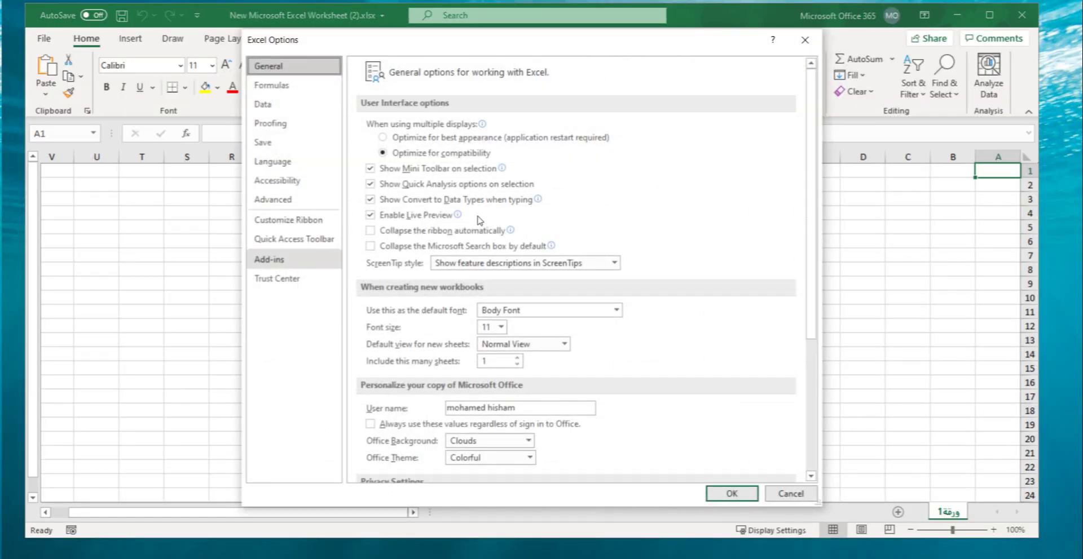
left_click(337, 259)
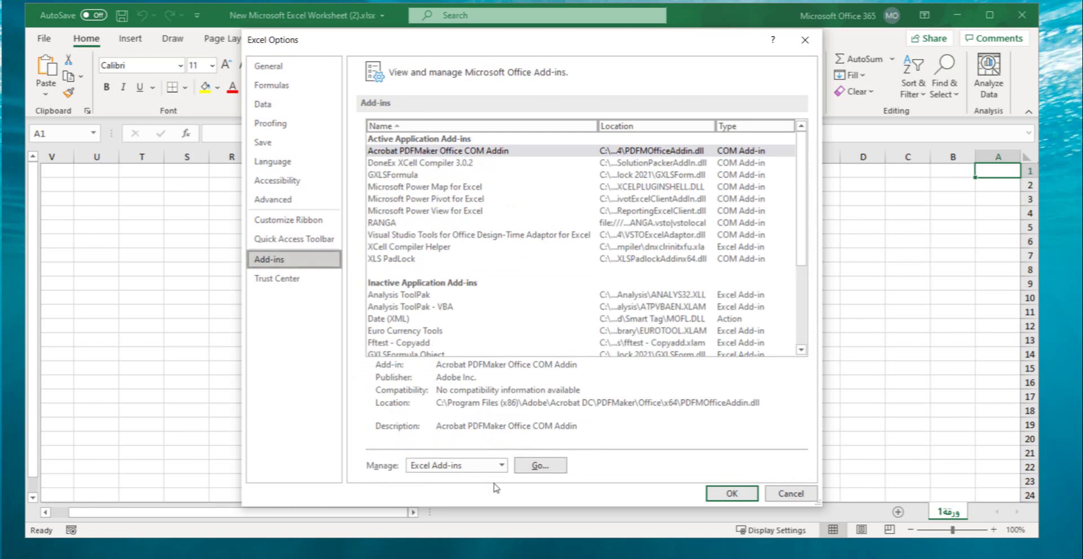
left_click(539, 466)
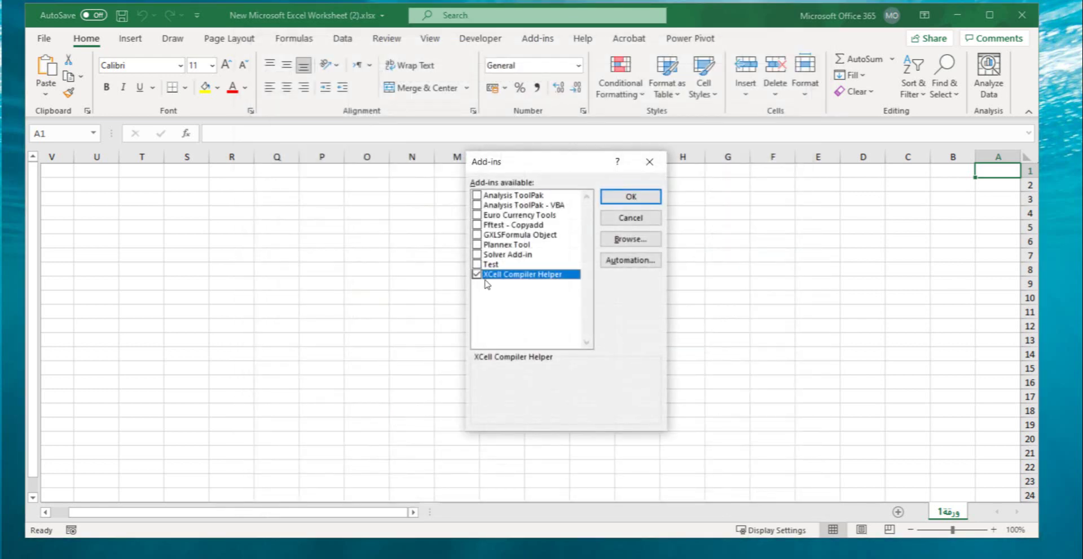
left_click(477, 245)
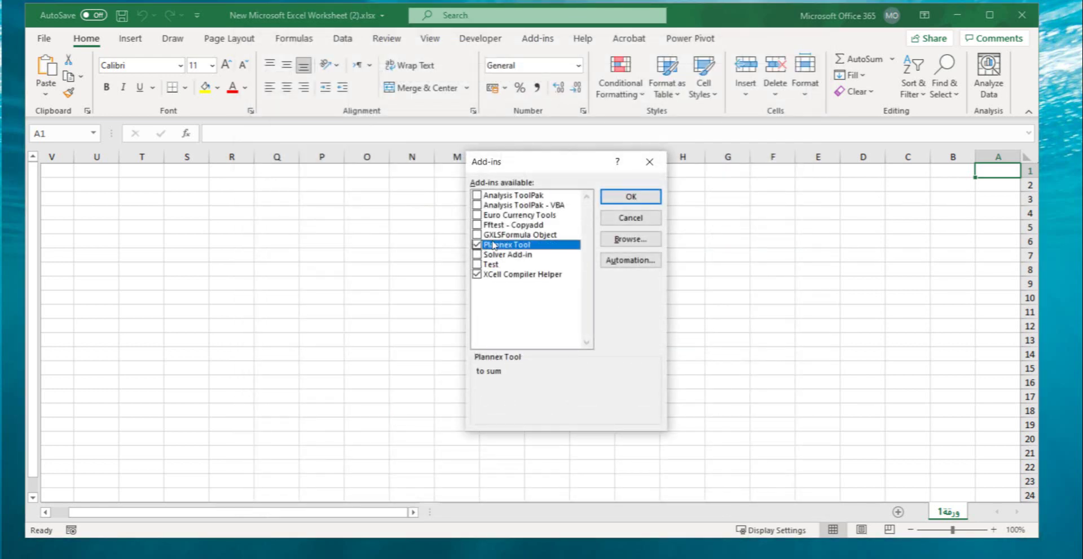
left_click(631, 196)
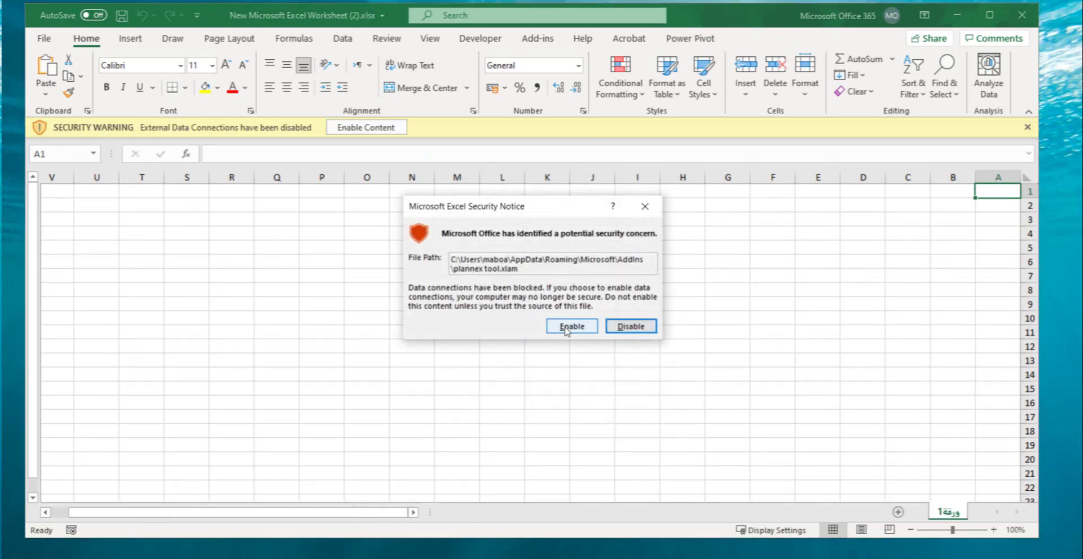
left_click(566, 327)
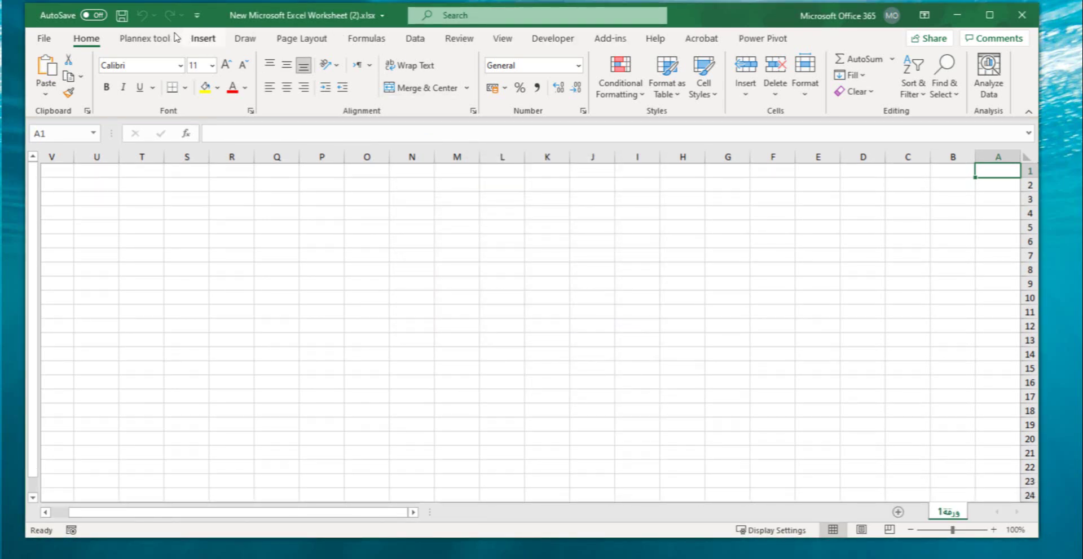
left_click(158, 46)
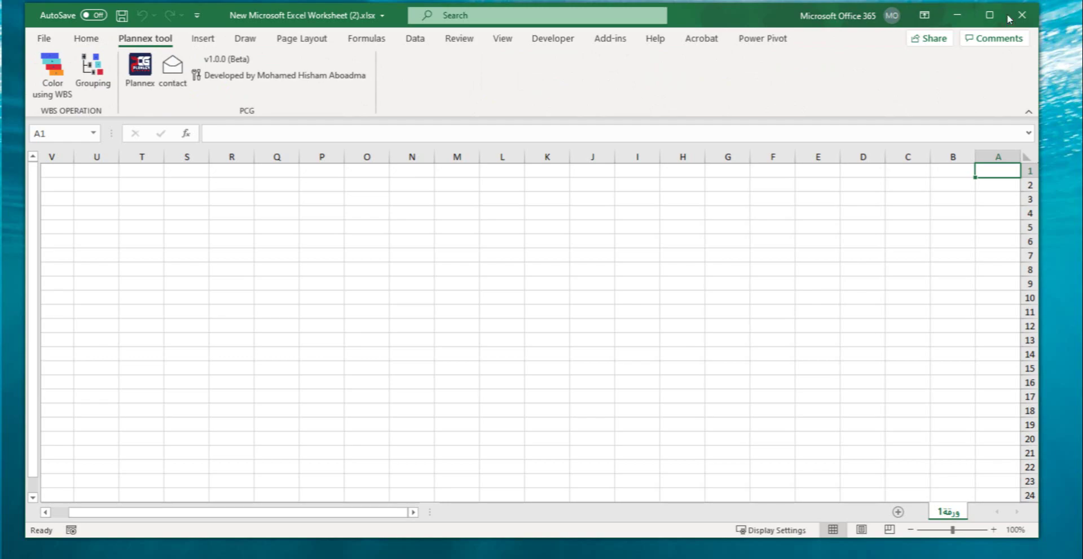